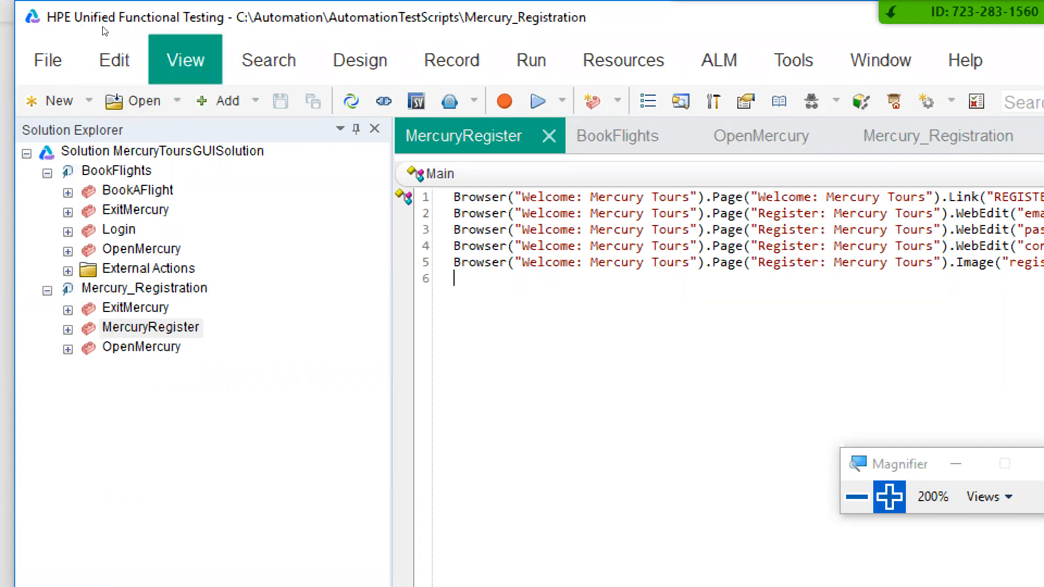
Switch the MercuryRegister action from the script editor to the Keyword View.
key(Down)
key(Down)
key(Down)
key(Down)
key(Down)
key(Down)
key(Down)
key(Down)
key(Down)
key(Down)
key(Down)
key(Down)
key(Down)
key(Down)
key(Down)
key(Return)
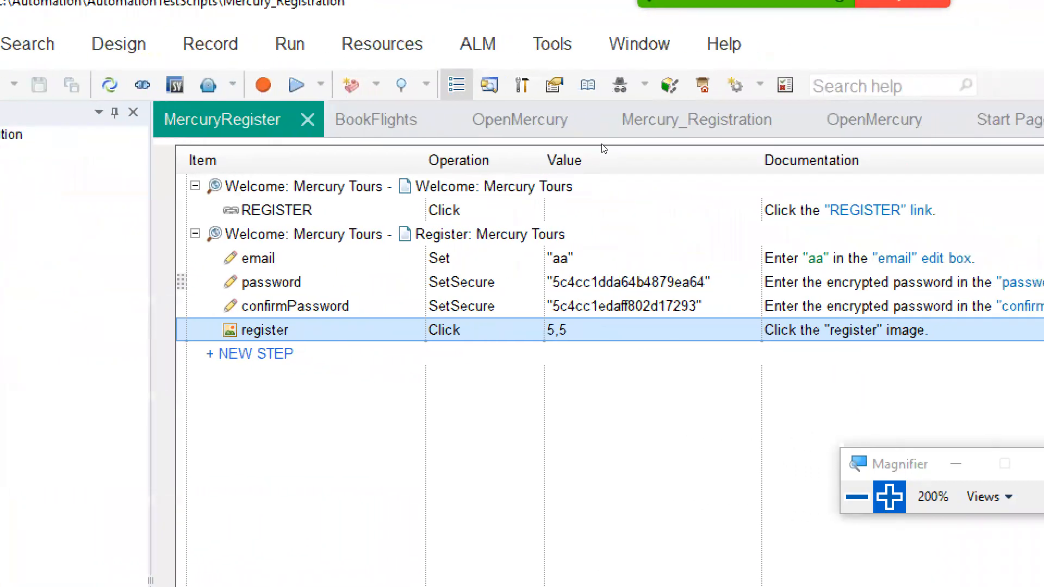
Switch to the Word instructions, highlight the Part 2 item on preparing MercuryRegister test data, and return to Unified Functional Testing.
key(super+minus)
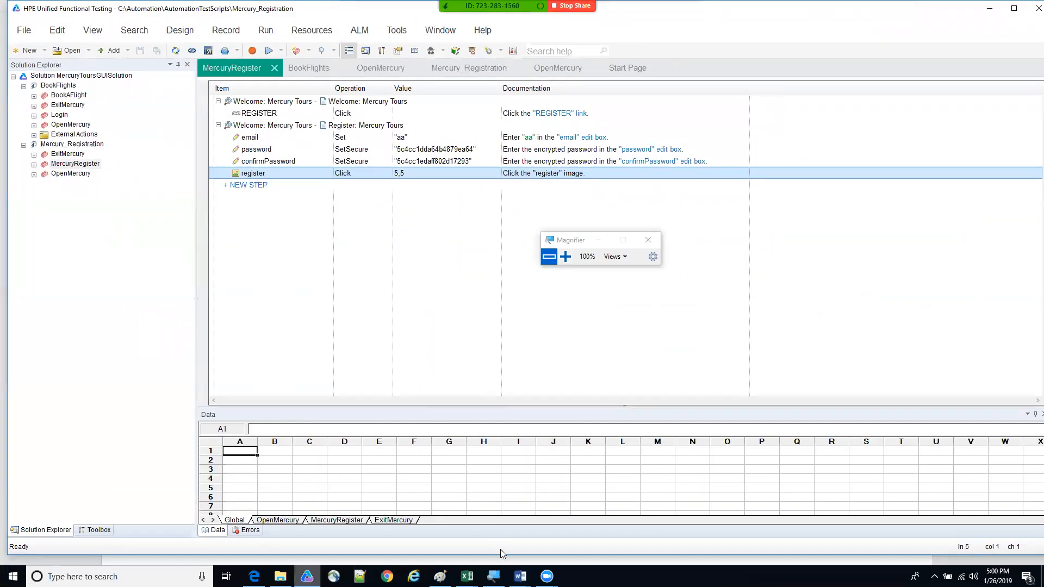
mouse_move(520, 576)
click(557, 525)
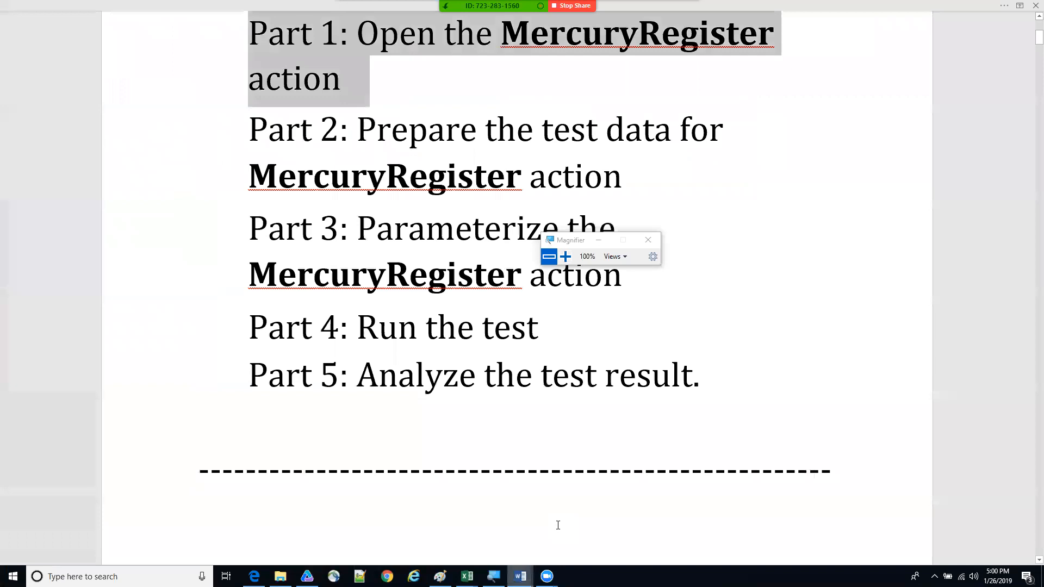
triple_click(291, 136)
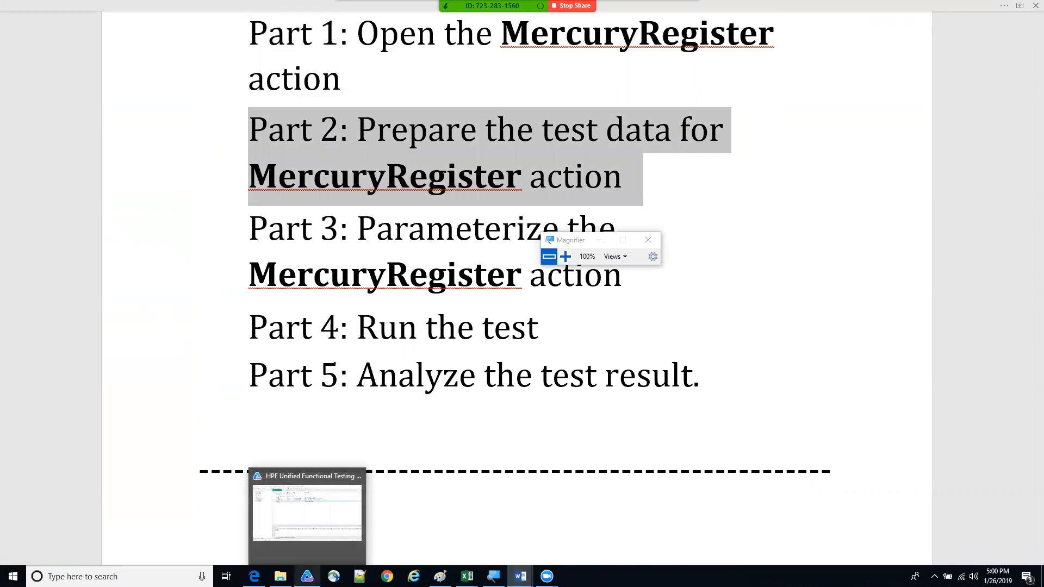
click(319, 502)
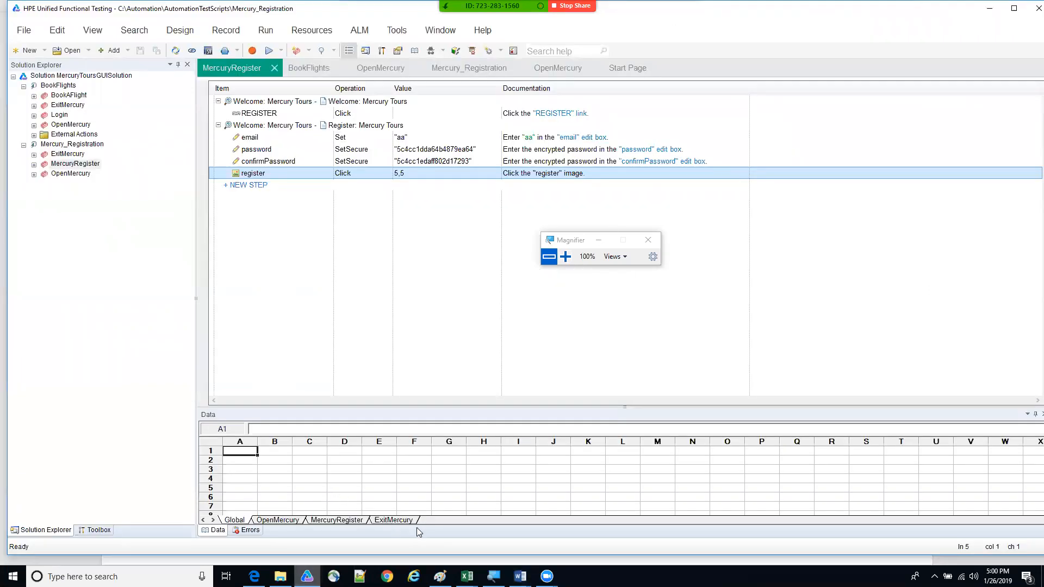
Examine the UFT framework diagram in the other Word window for where scripts keep their data, then return to the instructions list.
mouse_move(520, 576)
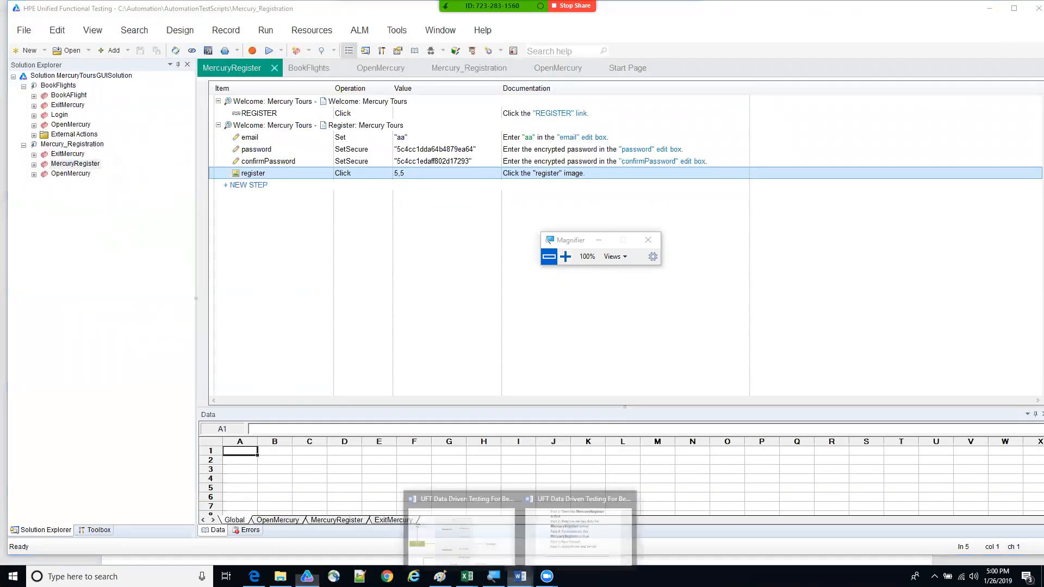
click(447, 533)
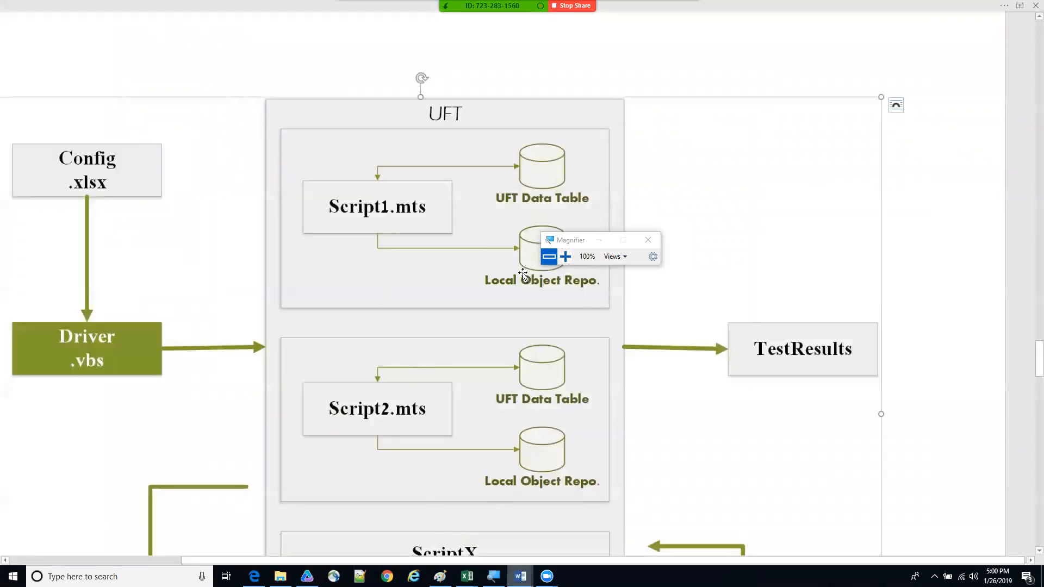
drag(560, 246, 743, 244)
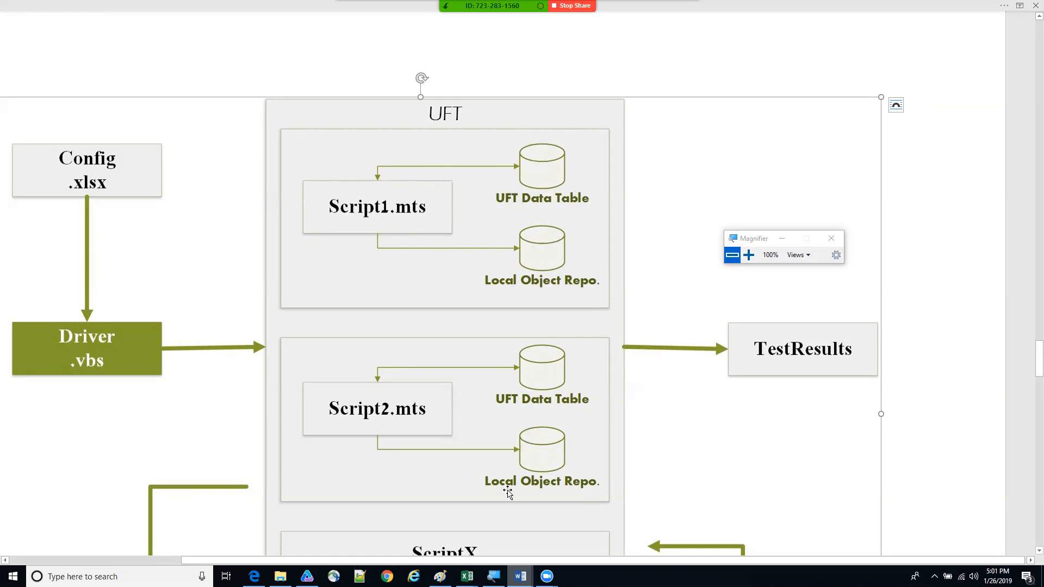
mouse_move(520, 572)
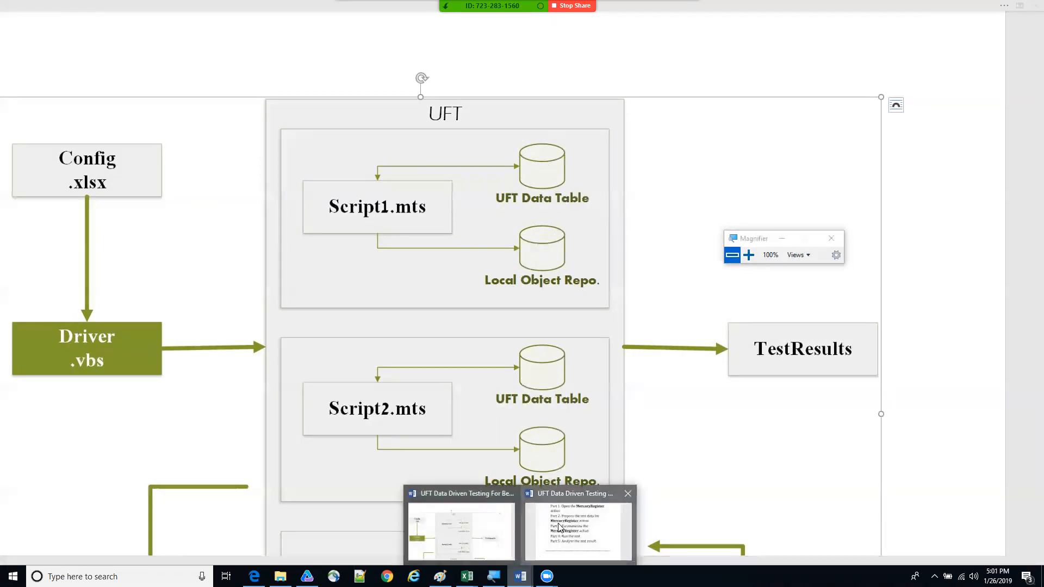
click(578, 530)
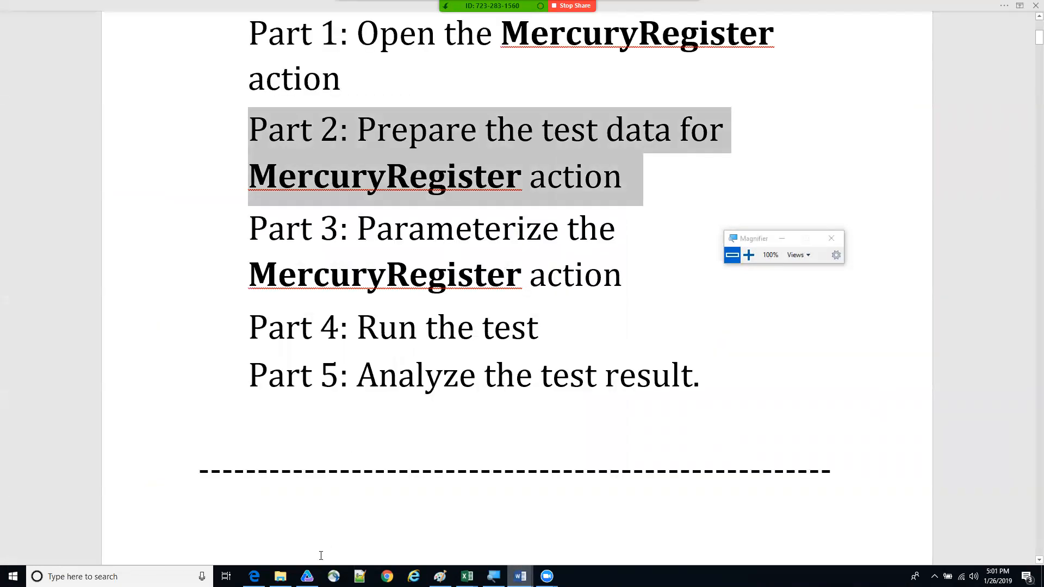
Return to Unified Functional Testing, select the MercuryRegister action under Mercury_Registration, and check its data sheets and view options.
click(307, 575)
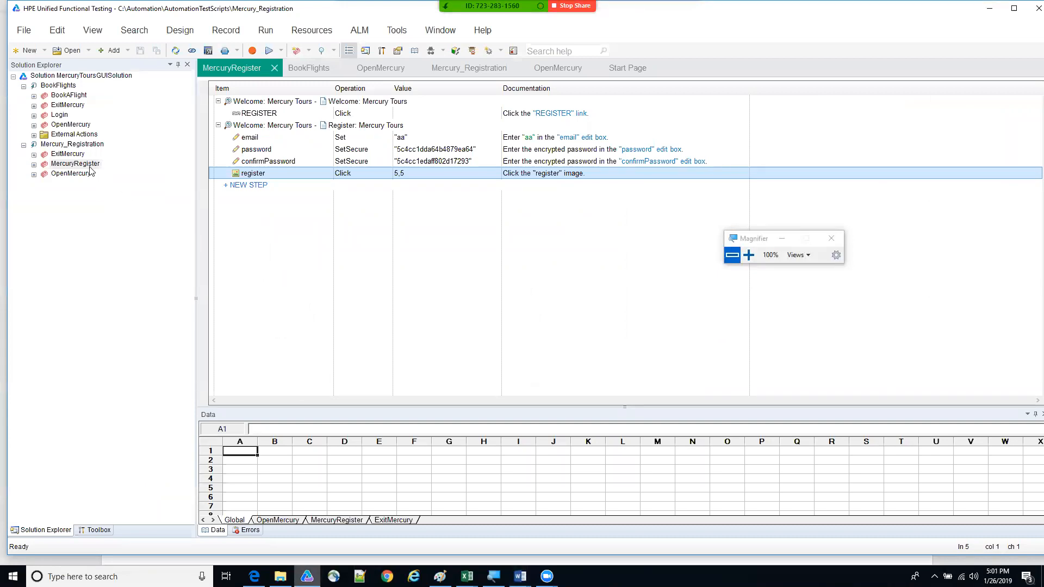
click(76, 163)
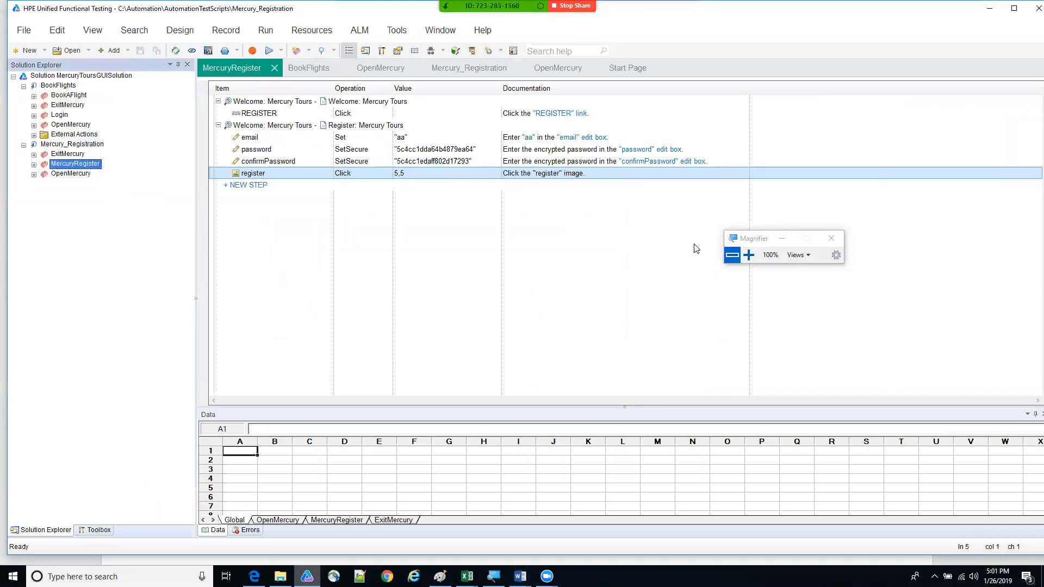
click(749, 255)
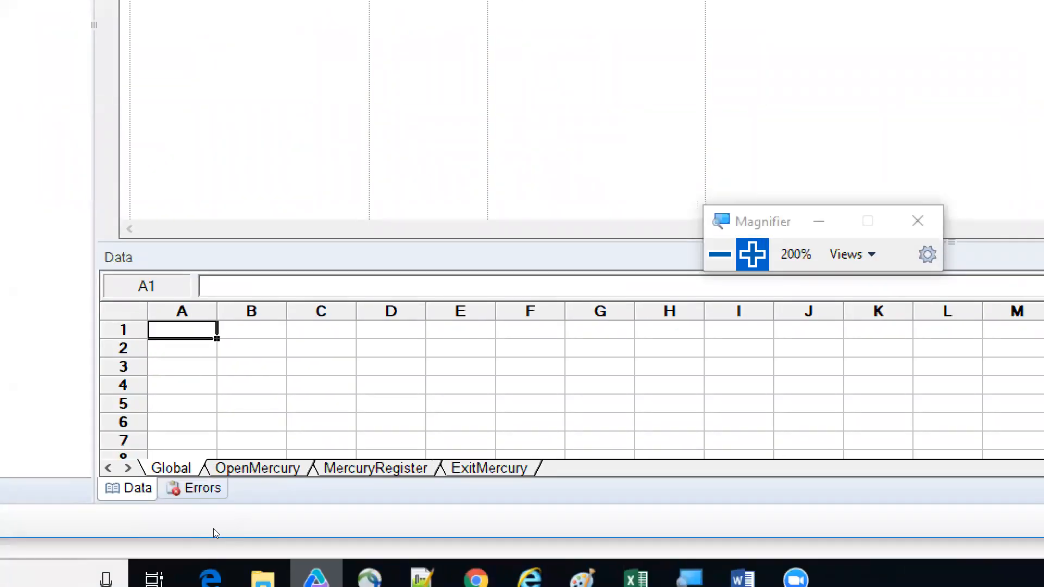
click(214, 529)
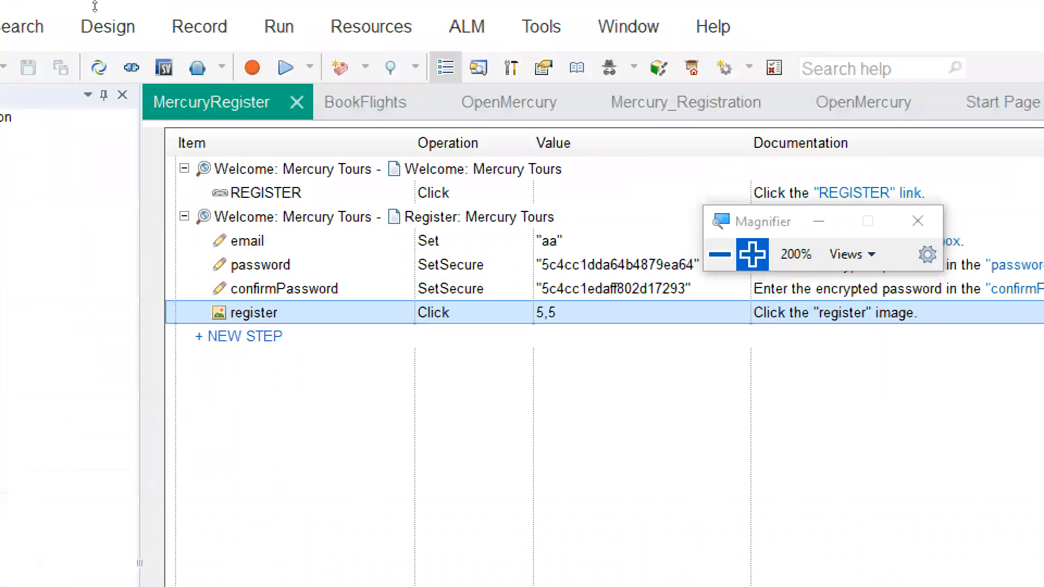
key(alt+v)
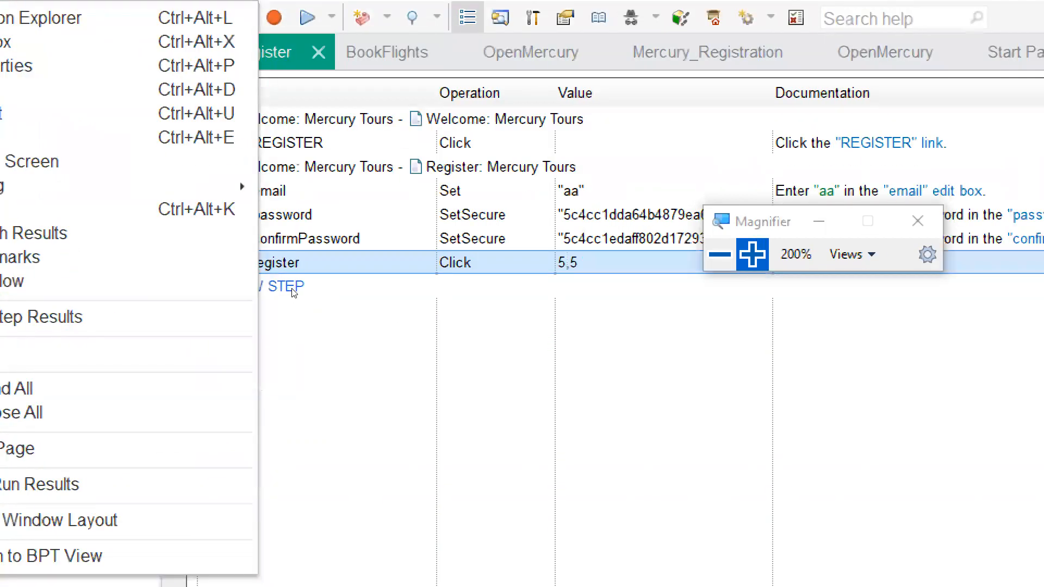
click(354, 382)
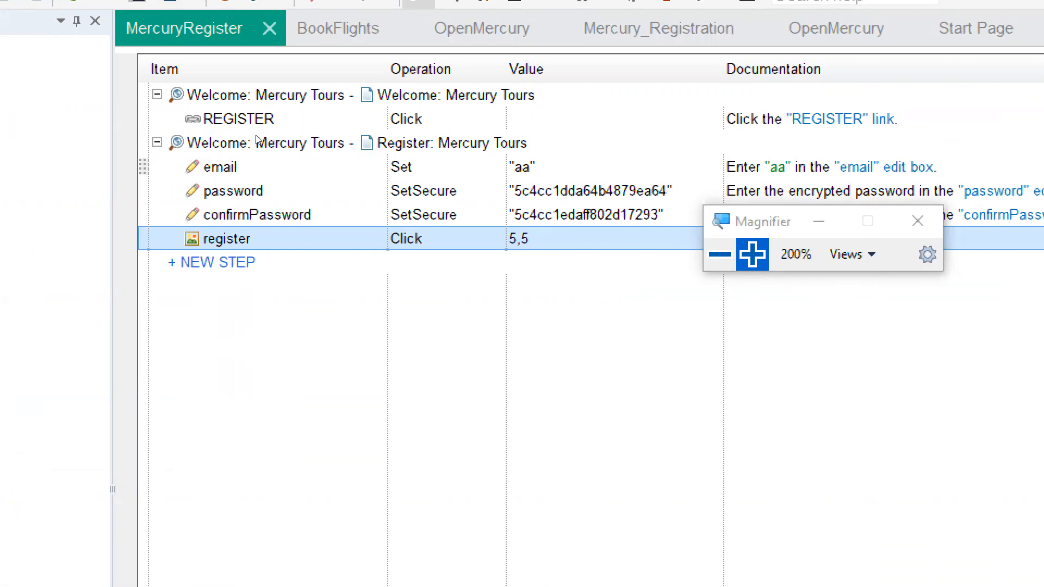
Review the email, password and confirmPassword steps of the MercuryRegister action to identify which fields need test data.
click(232, 166)
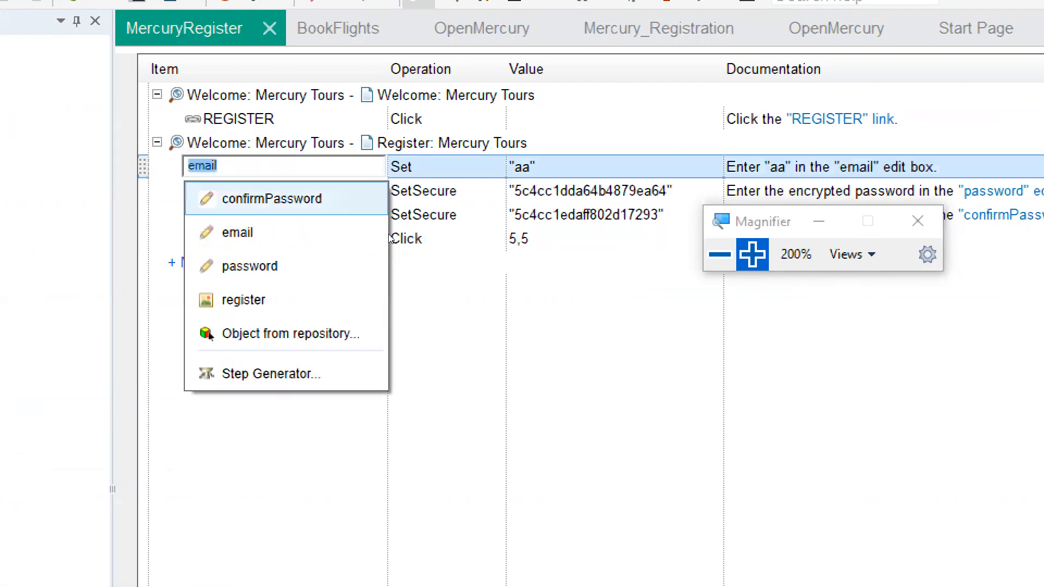
click(442, 330)
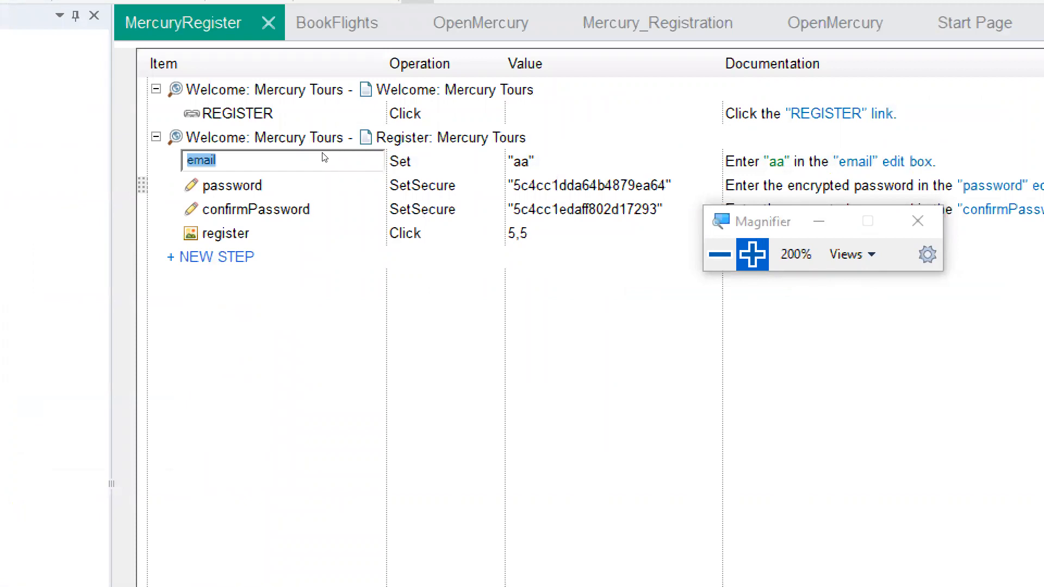
key(Down)
click(326, 185)
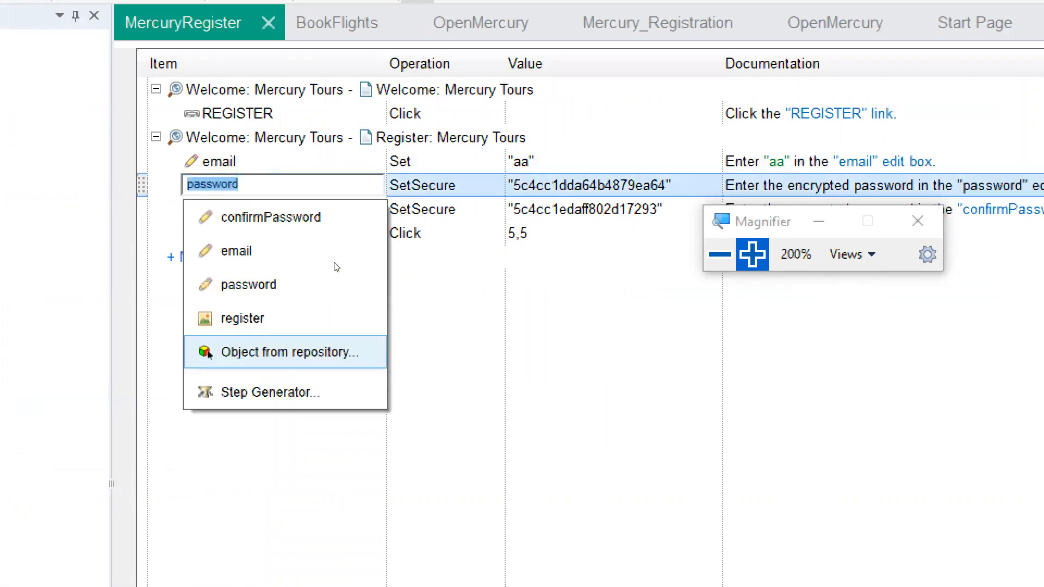
click(396, 306)
key(Down)
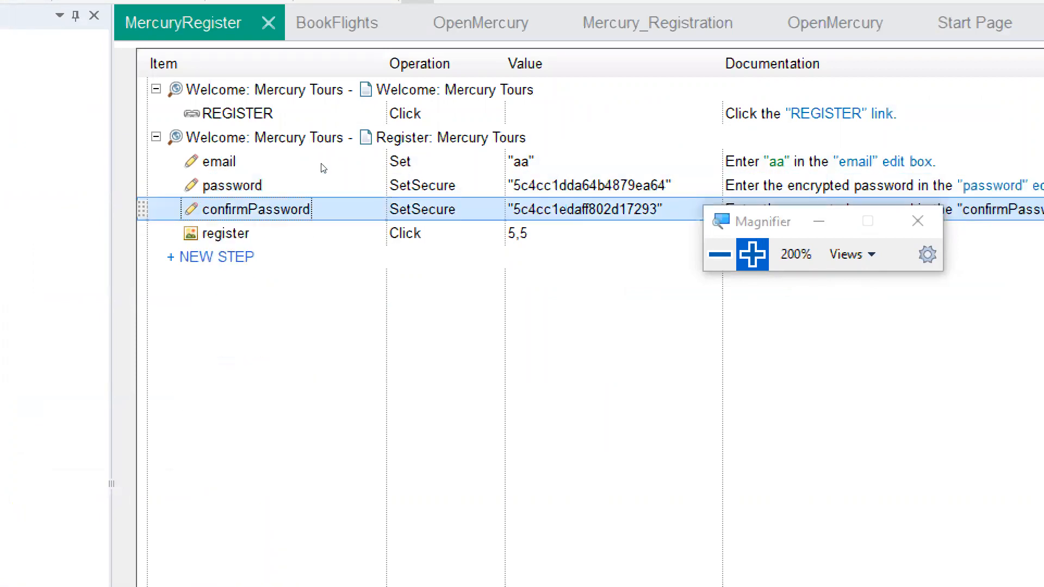
key(Return)
click(457, 289)
key(Return)
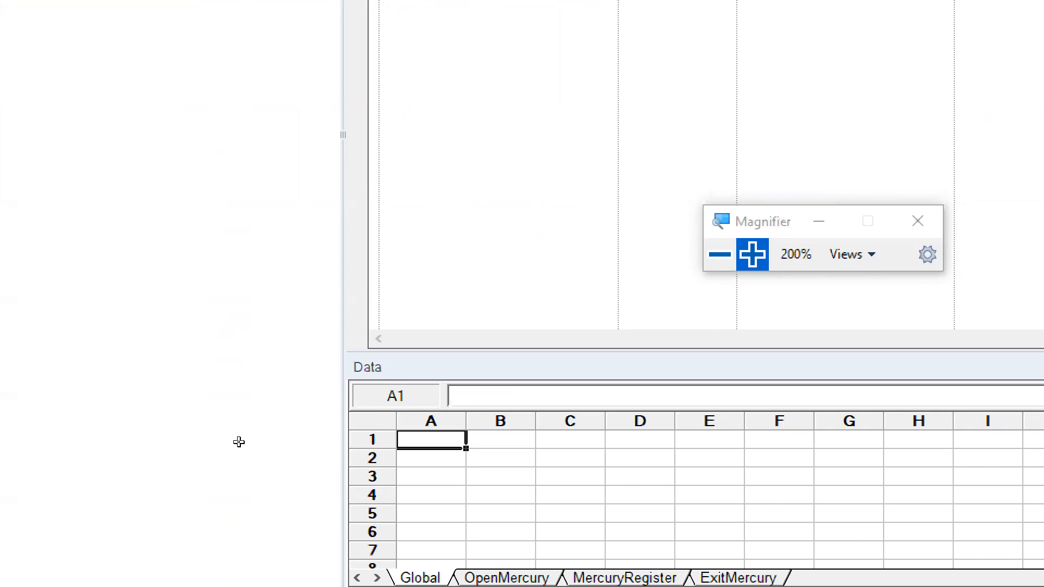
Name columns A and B of the Global data sheet UserName and Password.
key(ctrl+space)
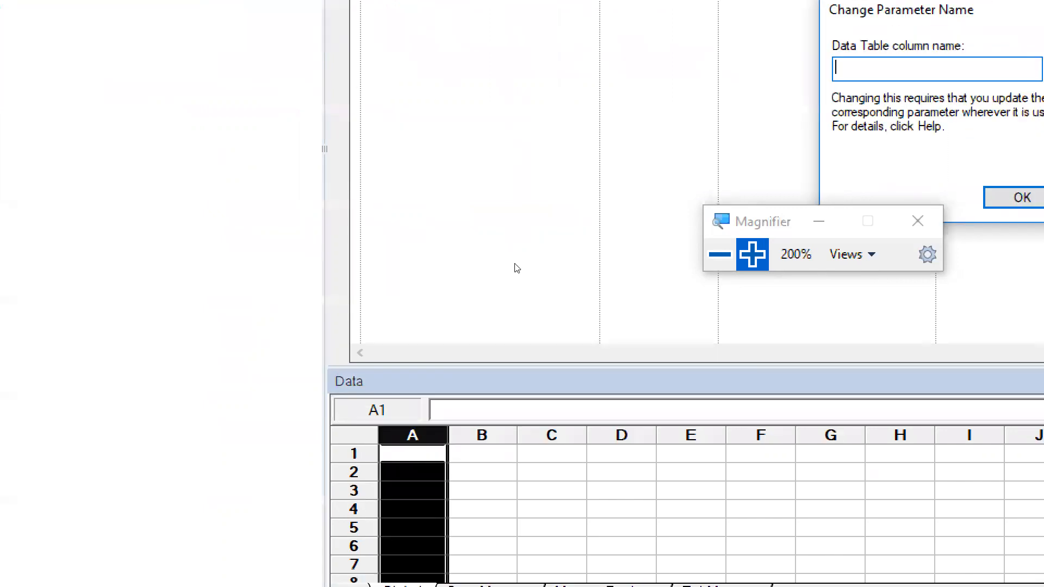
text(UserName)
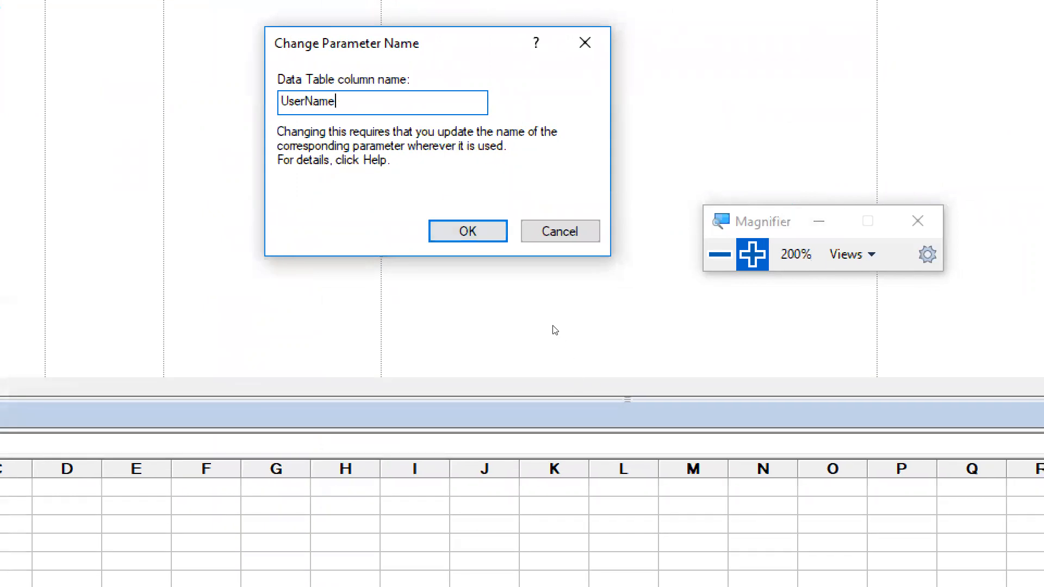
key(Return)
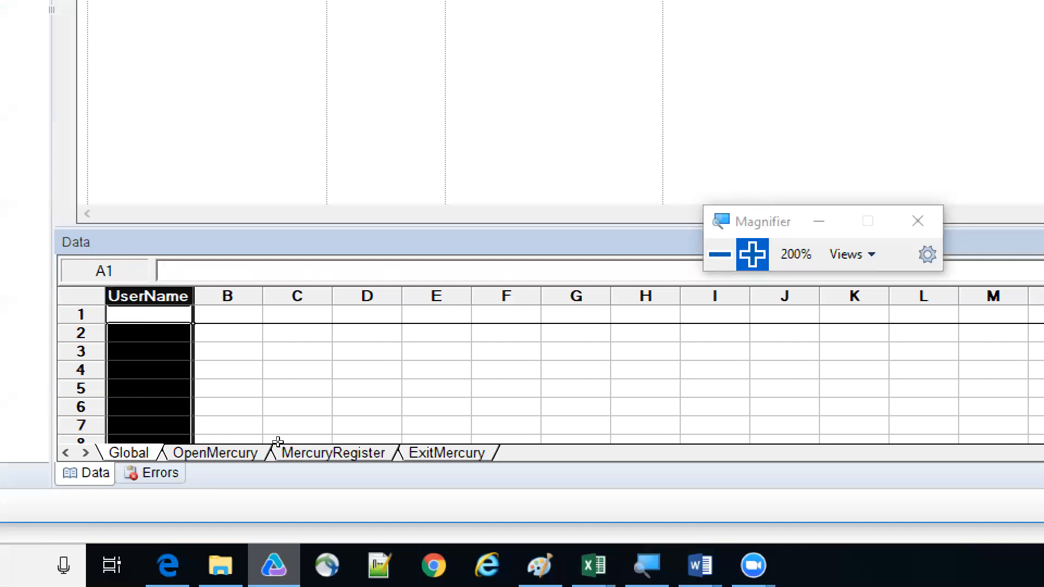
double_click(227, 296)
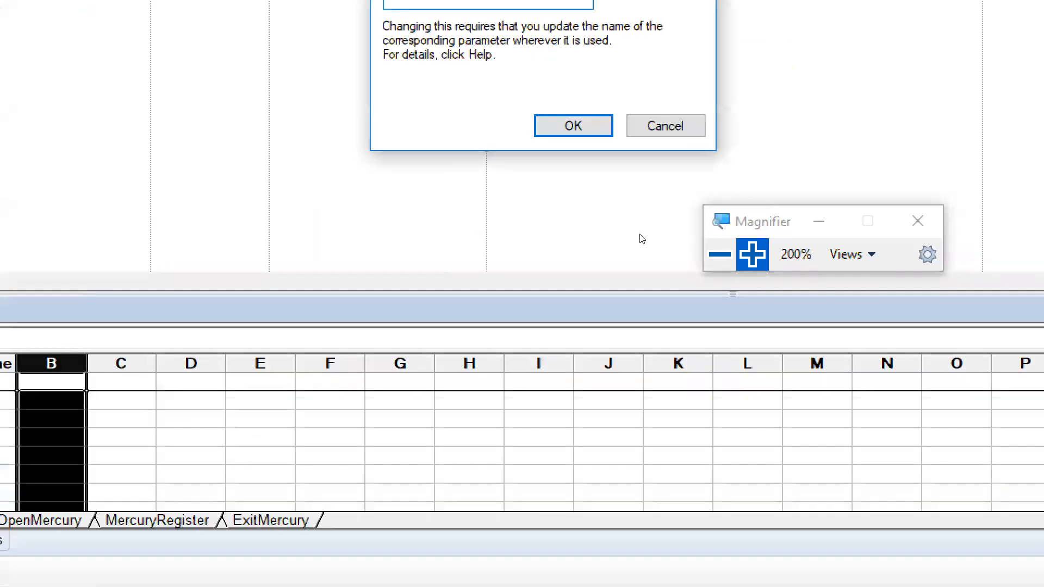
text(Password)
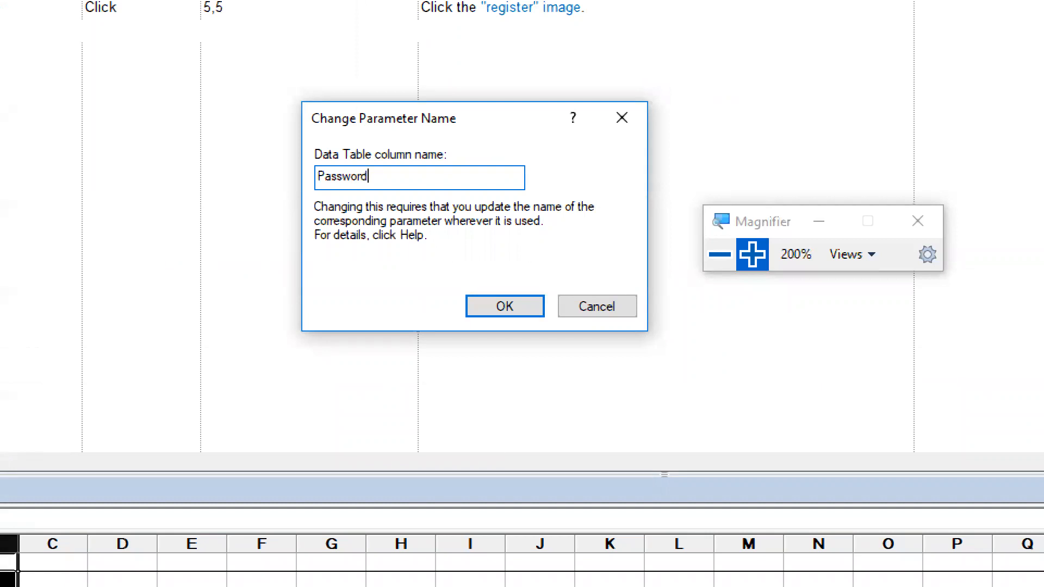
key(Return)
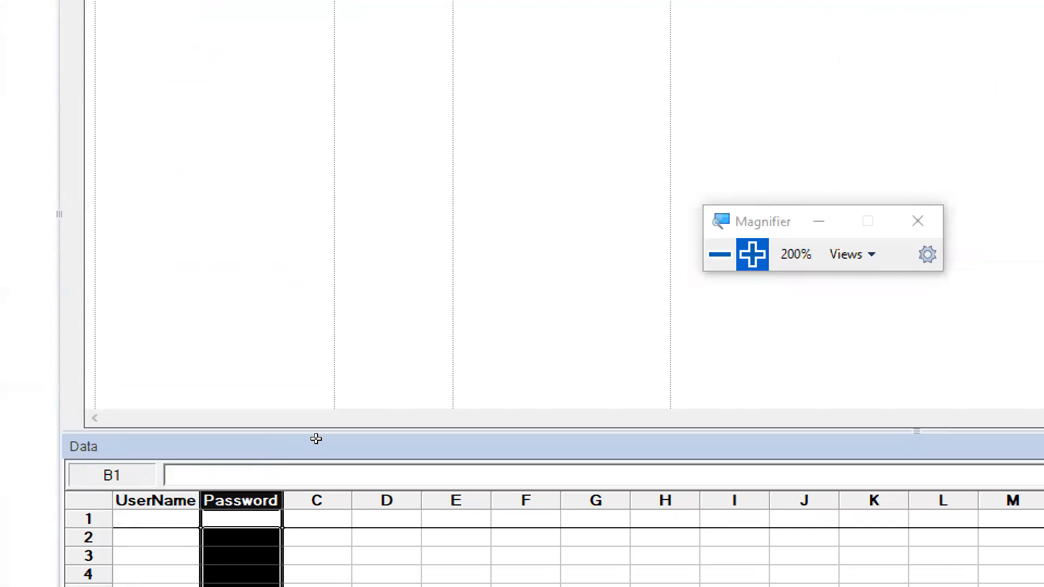
Fill row 1 of the Global data sheet with the UserName aa and the account password.
key(Right)
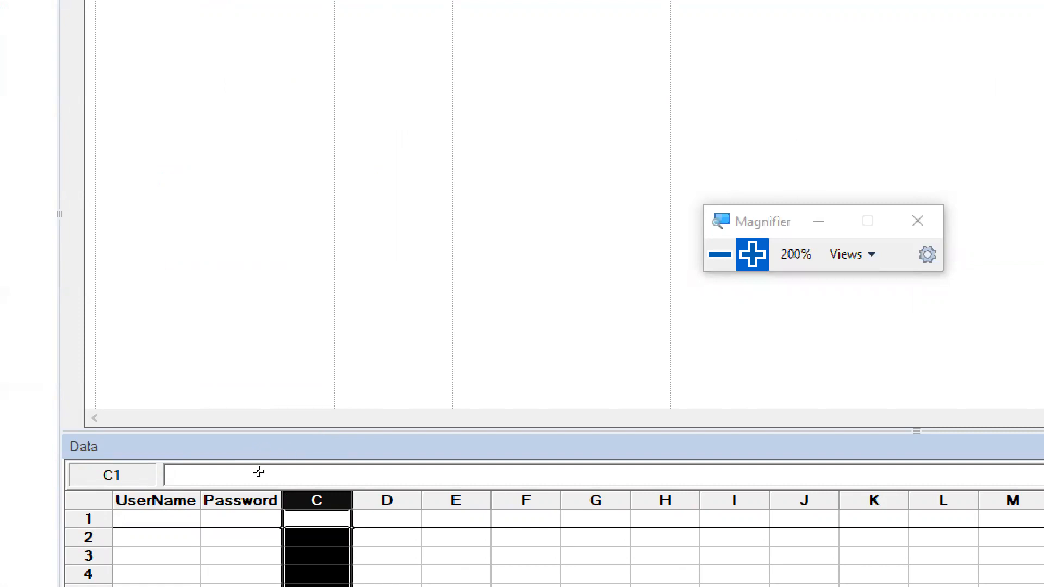
key(ctrl+Home)
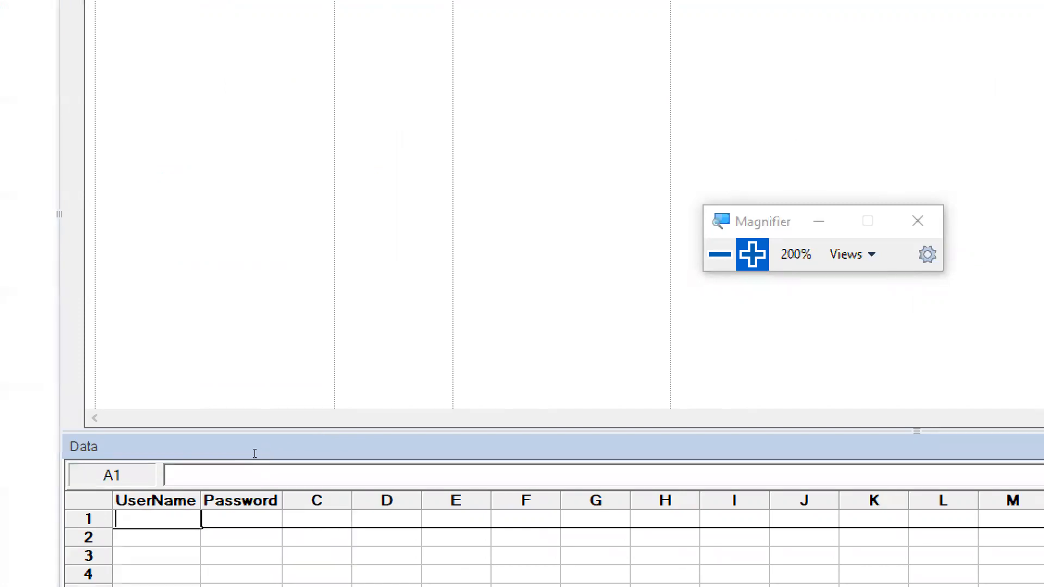
text(aa)
key(Tab)
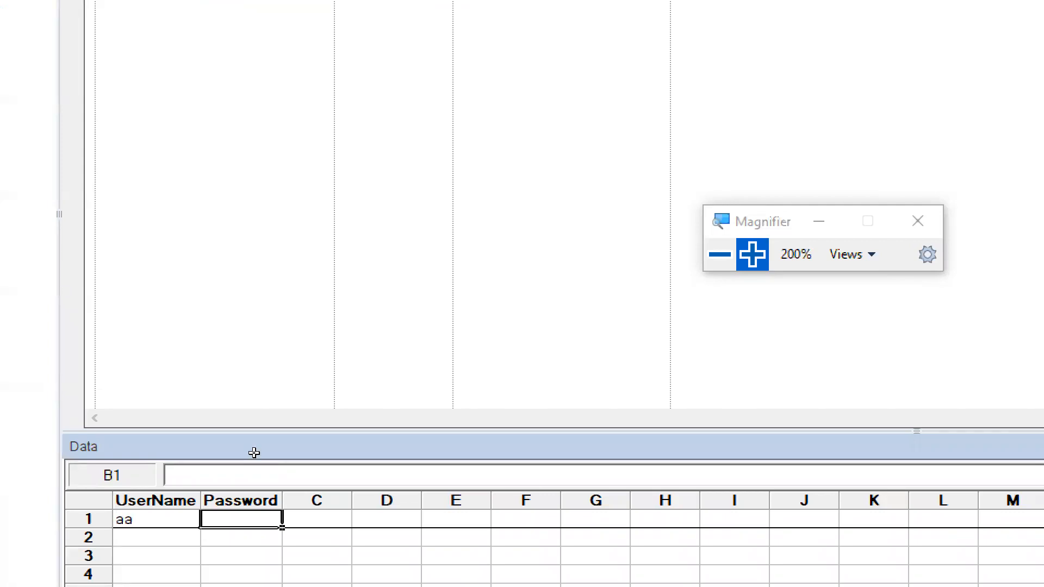
text(aa)
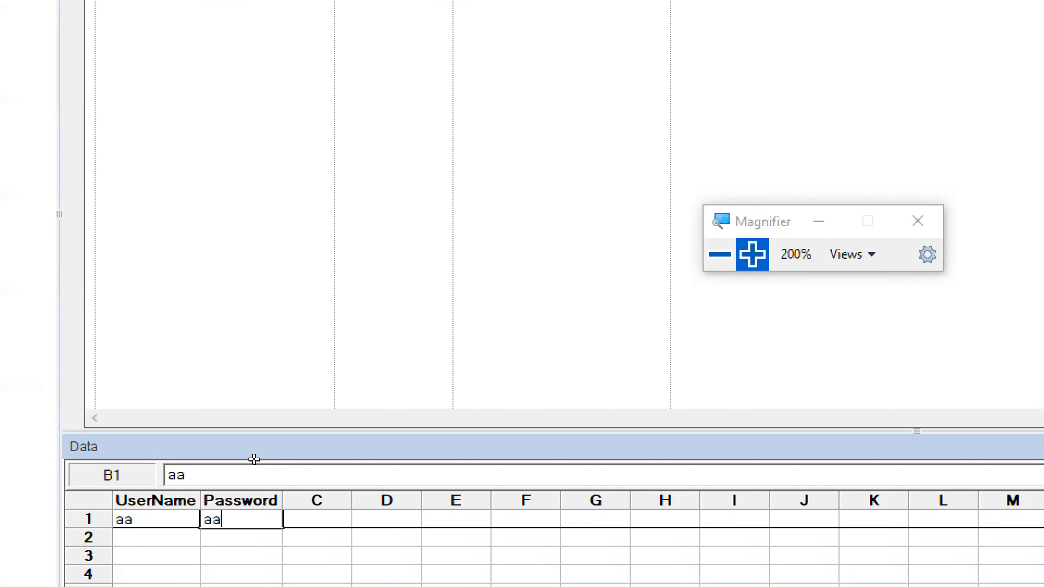
key(Return)
Fill row 2 of the Global data sheet with the UserName bb and its password, and save the test.
text(bb)
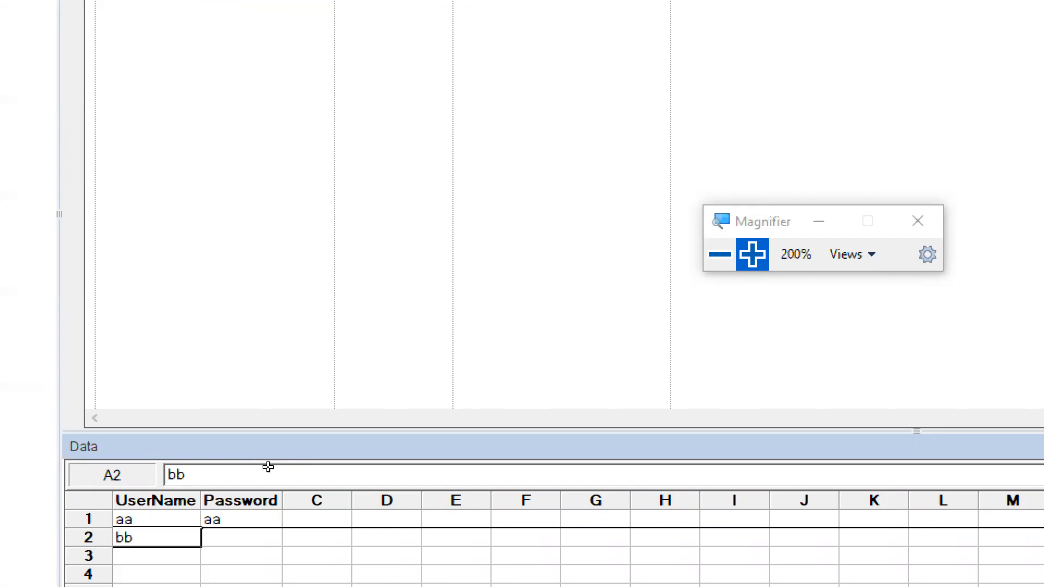
key(Tab)
text(bb)
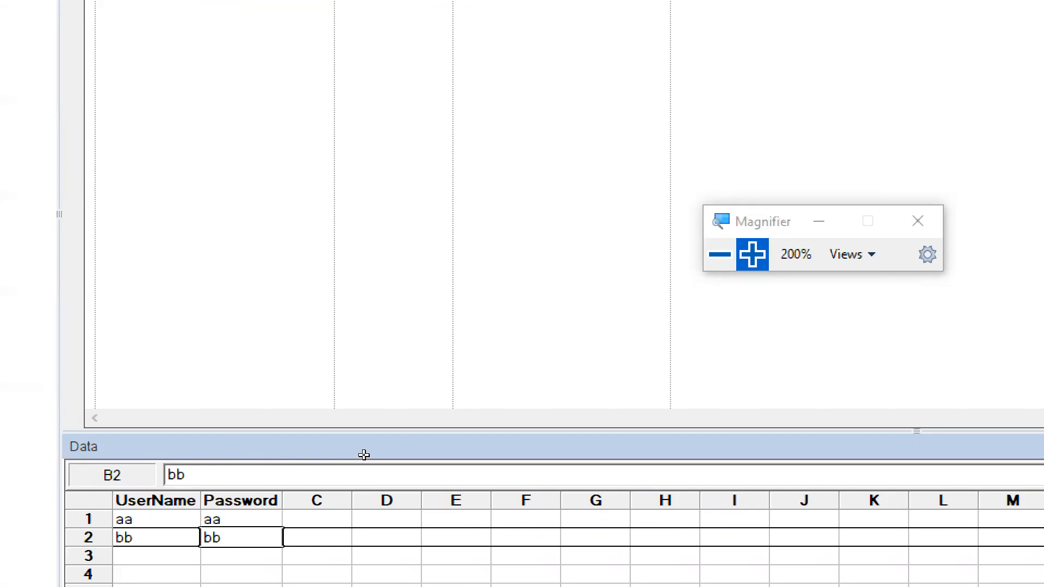
key(Tab)
key(Tab)
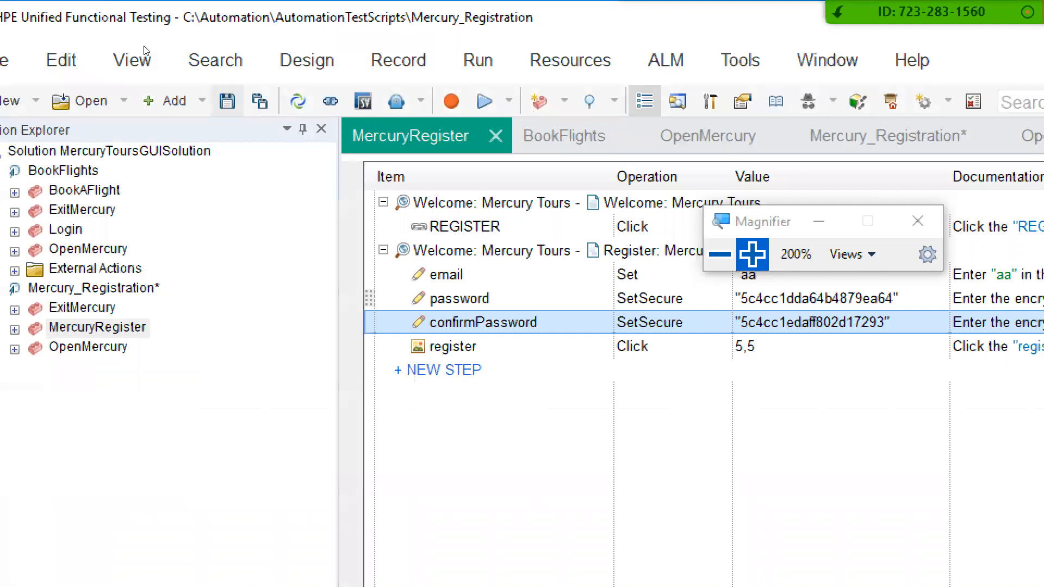
click(227, 102)
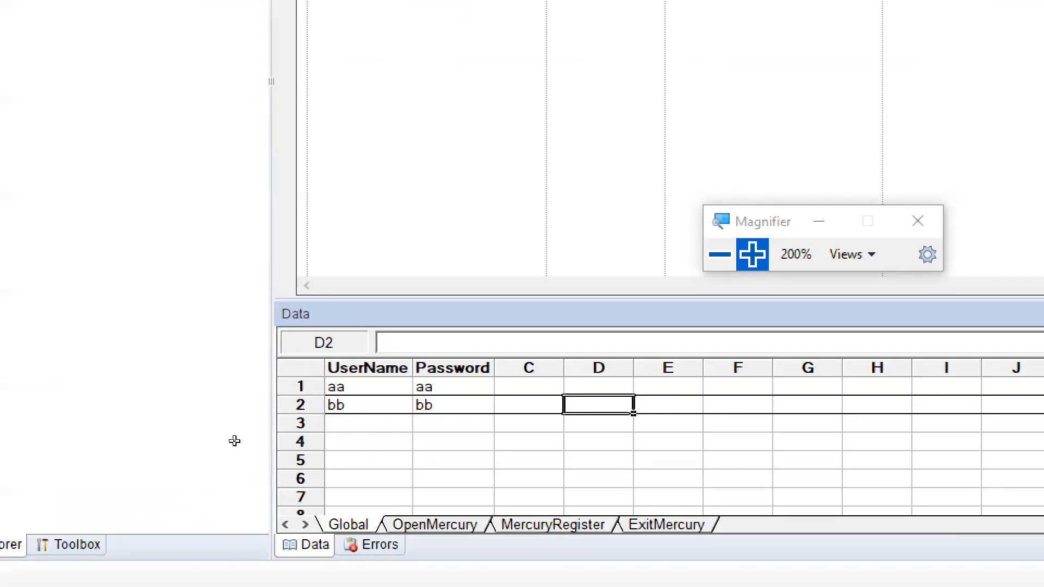
Examine the UserName and Password columns of the Global sheet, and the UFT framework diagram and Part 3 outline line in Word.
click(368, 368)
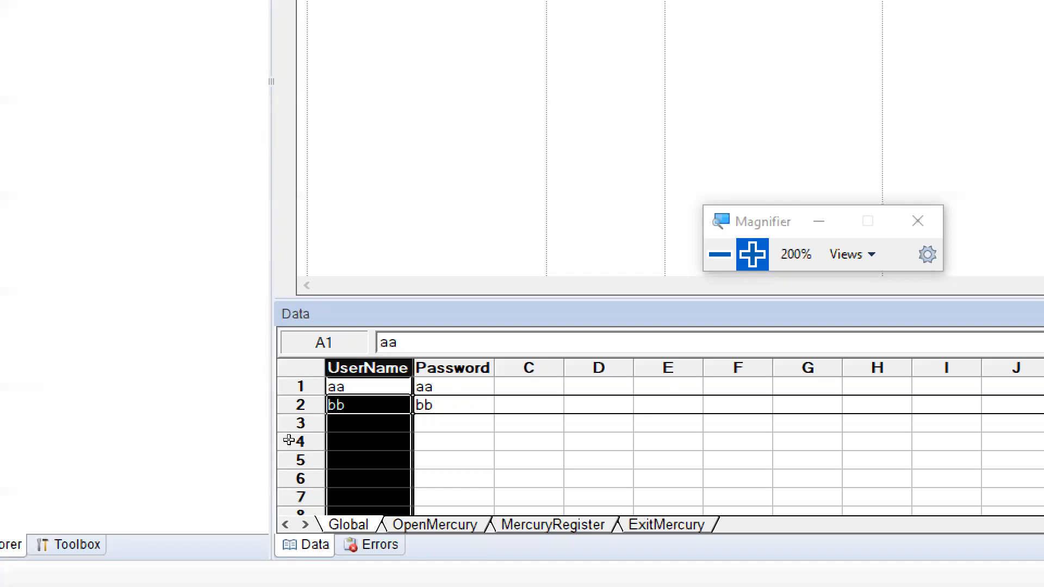
key(Right)
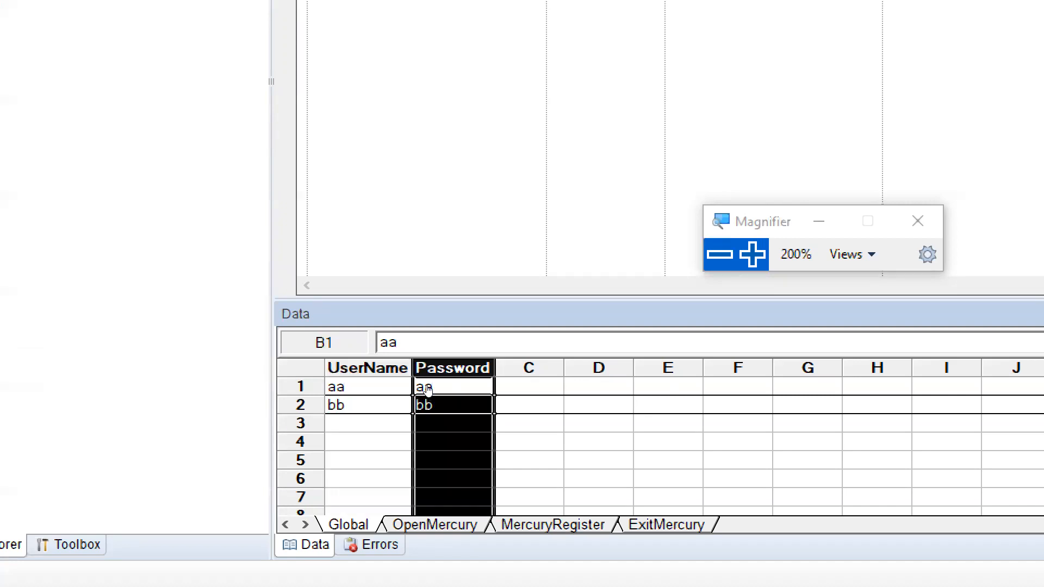
key(super+minus)
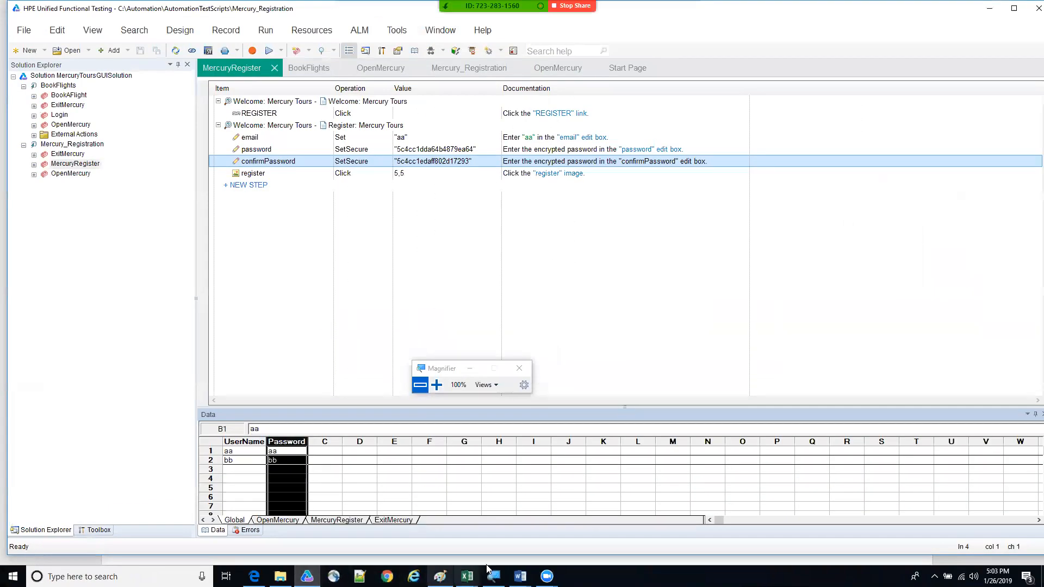
mouse_move(520, 575)
click(459, 527)
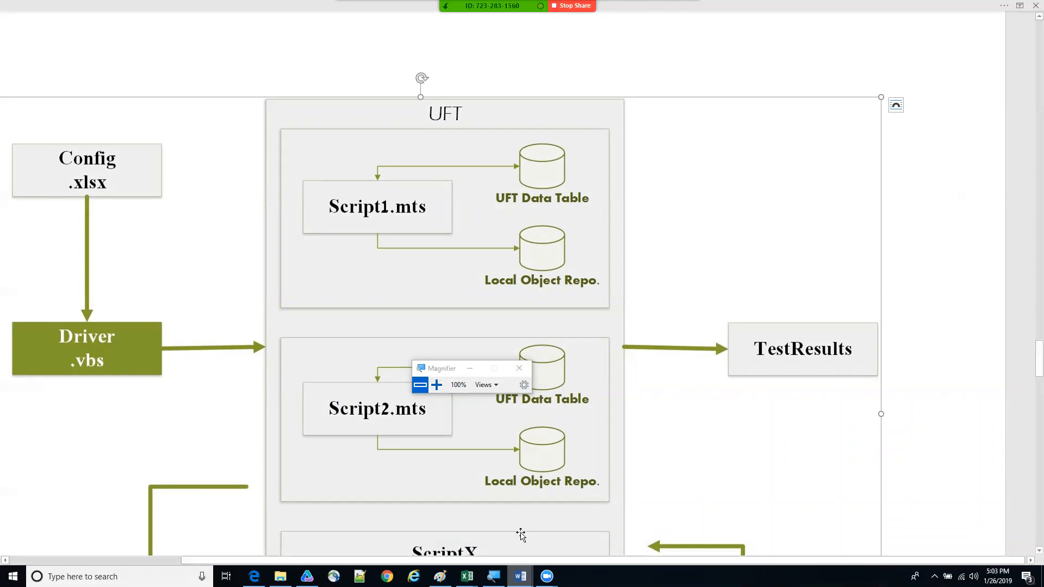
mouse_move(519, 576)
click(560, 544)
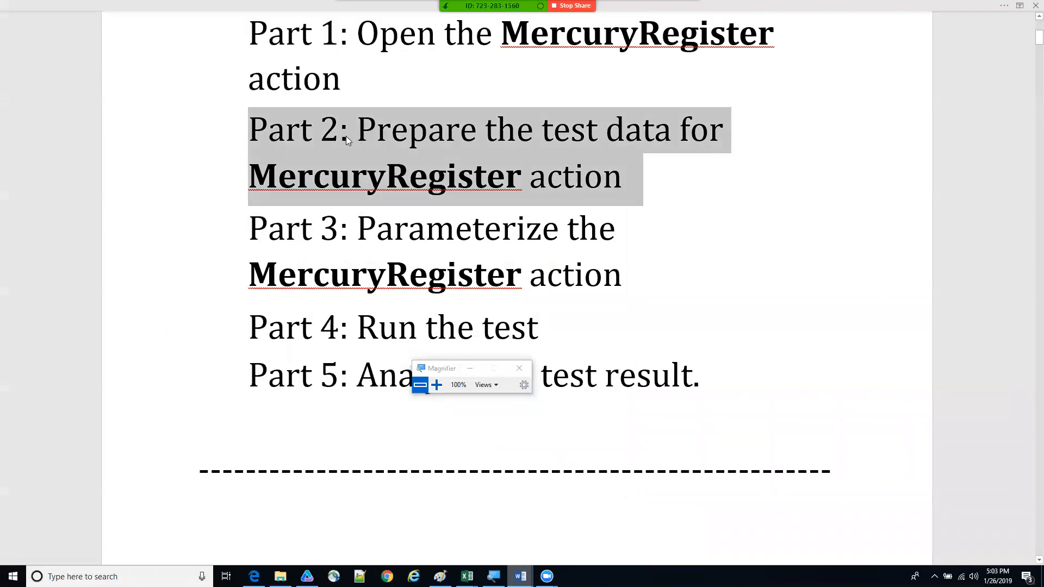
triple_click(285, 231)
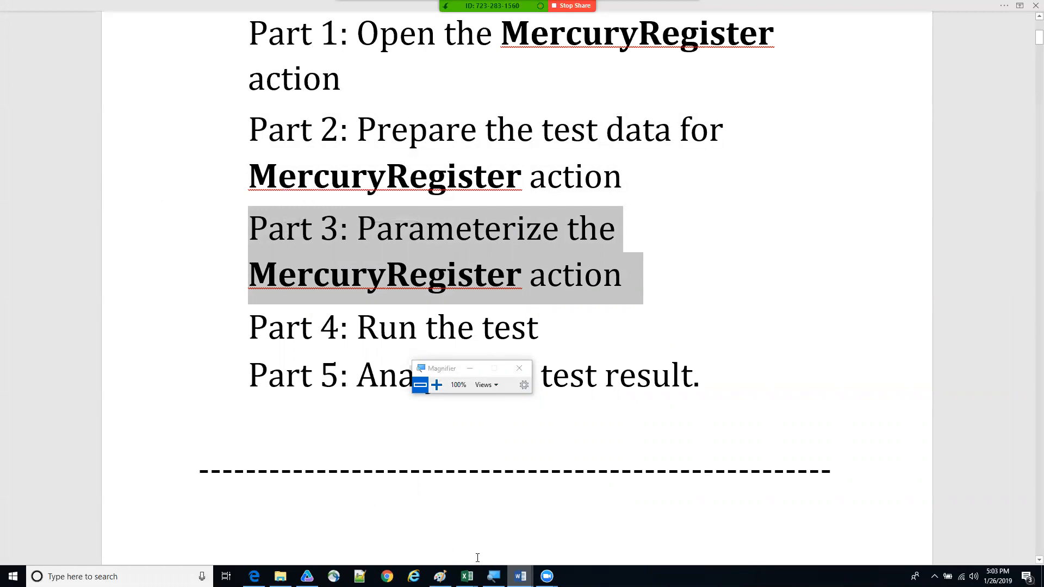
mouse_move(521, 576)
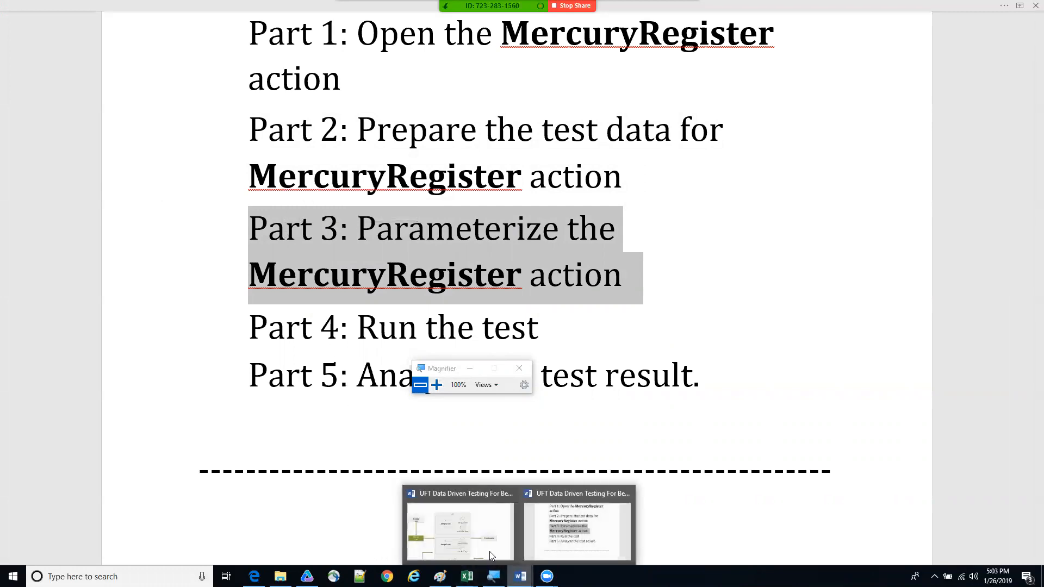
click(459, 538)
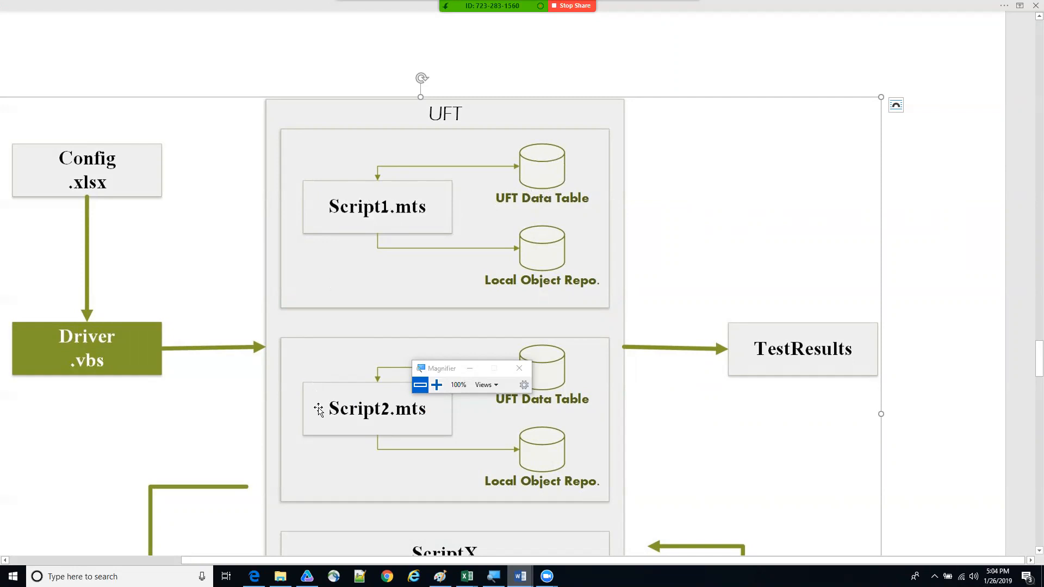
Switch to UFT, parameterize the email step with the Global UserName data table column, and widen the Value column.
click(307, 575)
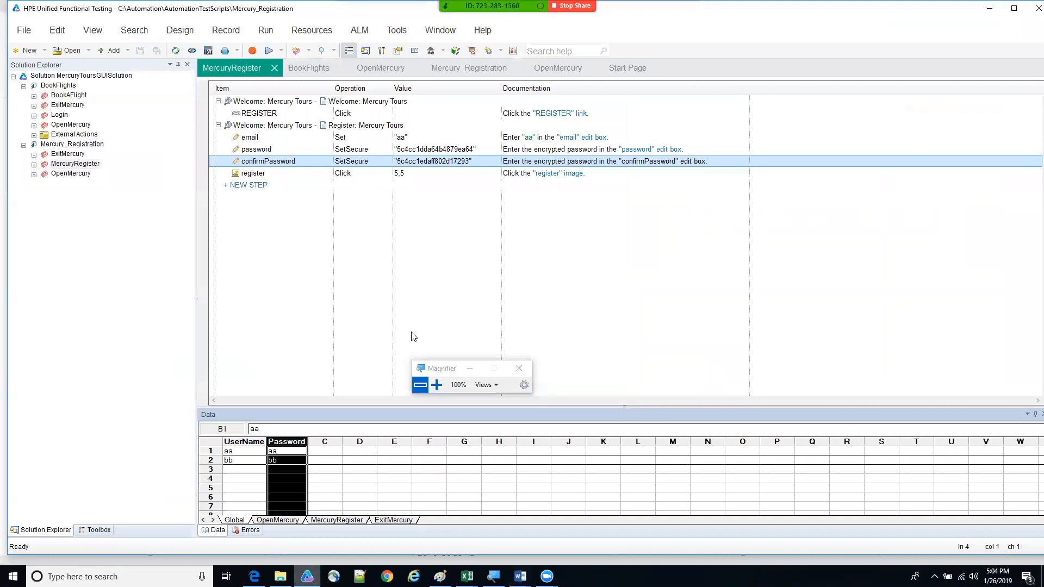
click(437, 385)
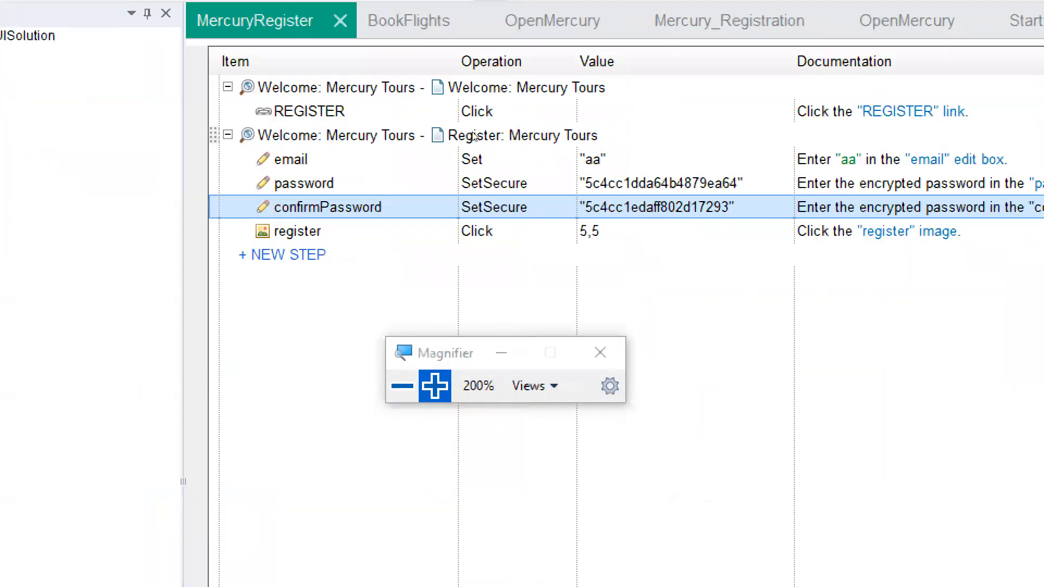
click(463, 138)
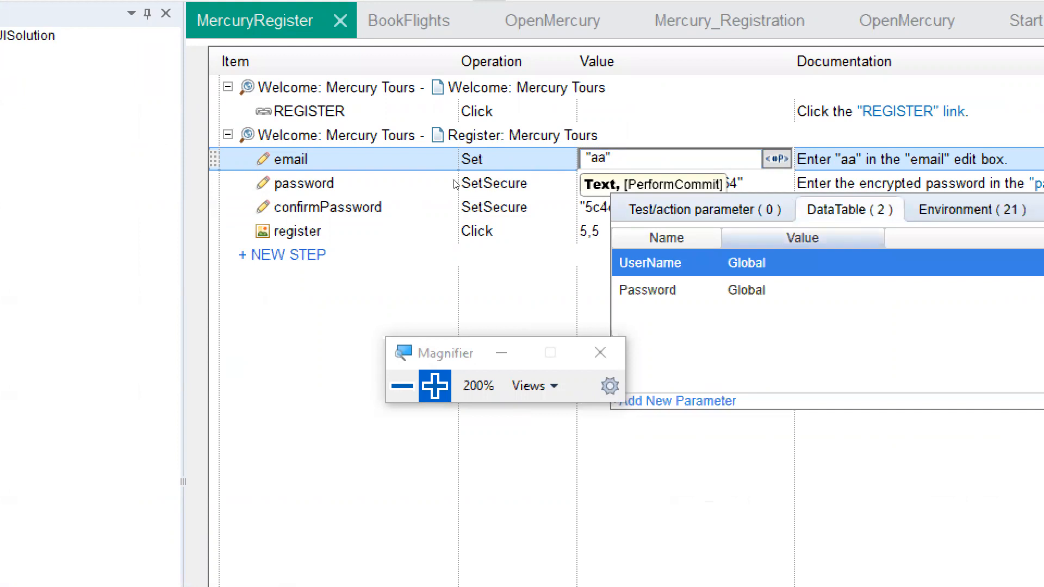
double_click(439, 191)
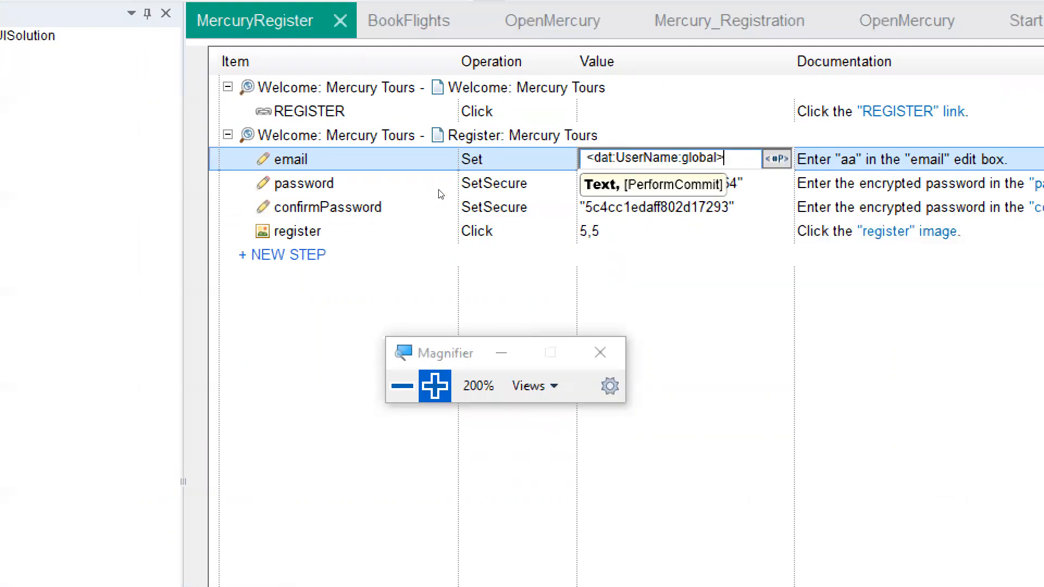
click(460, 243)
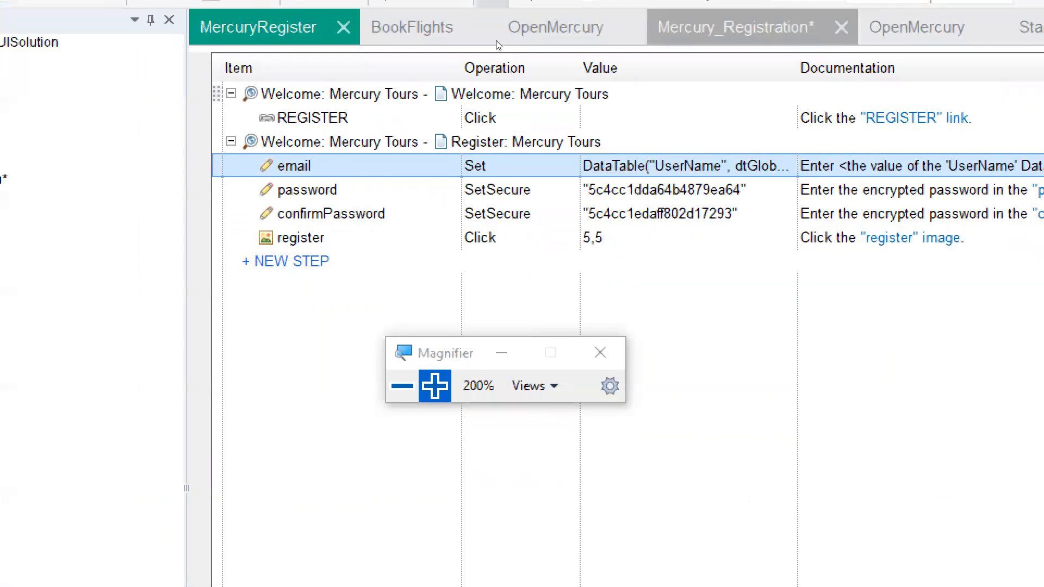
drag(502, 87, 553, 91)
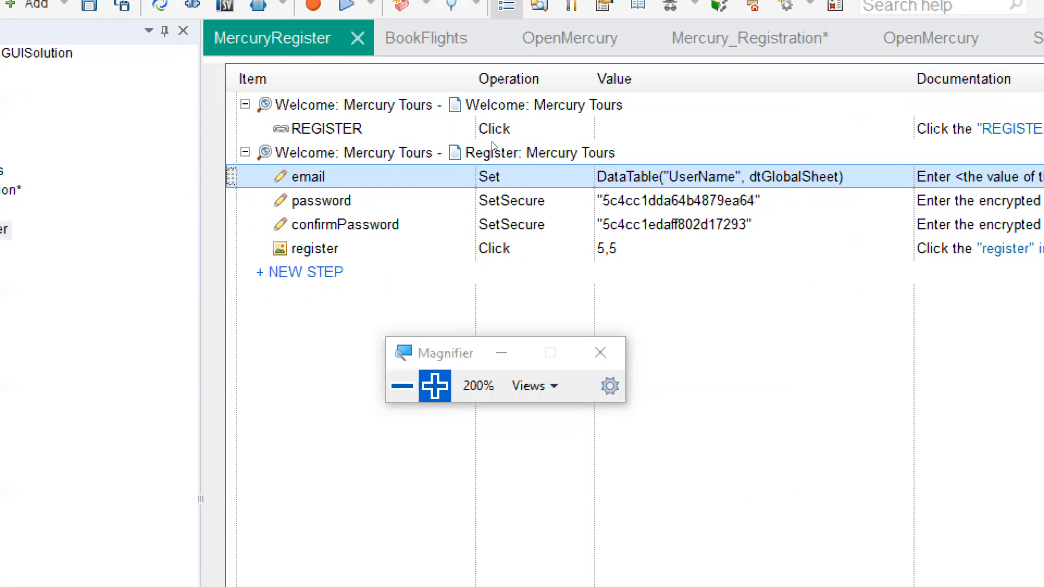
Parameterize the value of the password step with the Global data table column Password.
key(Down)
key(Tab)
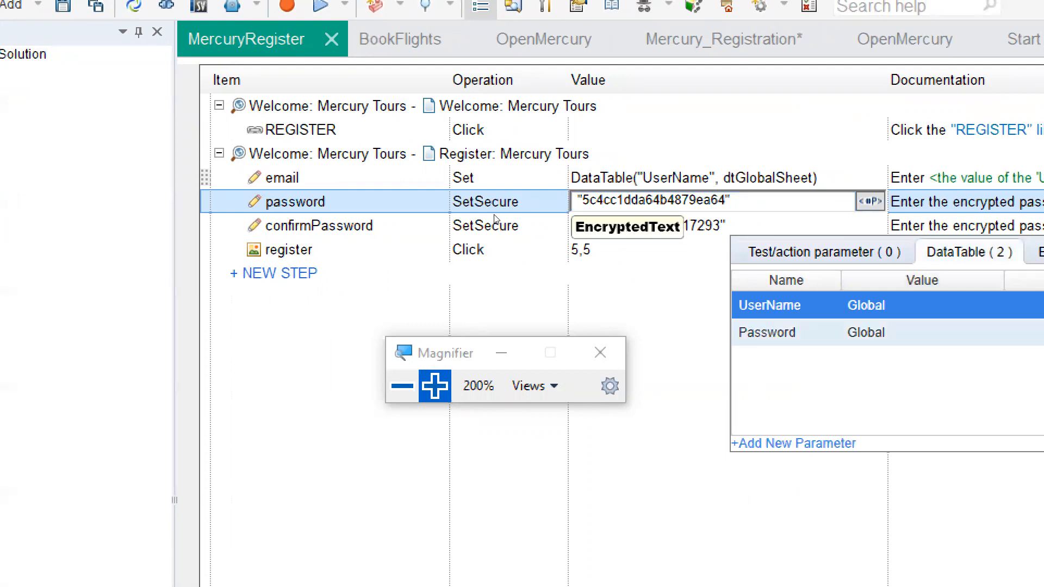
key(Down)
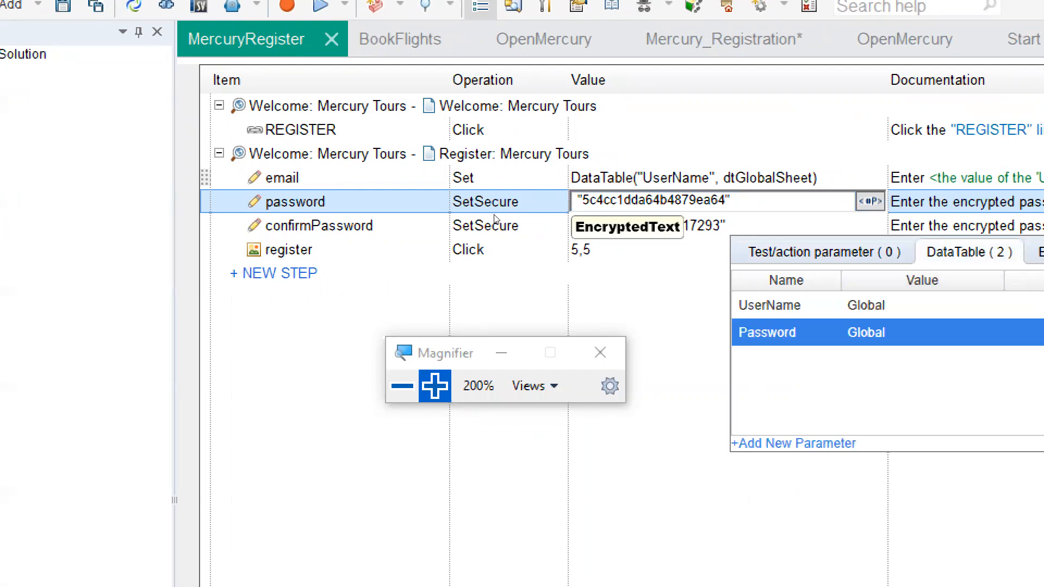
key(Return)
key(Return)
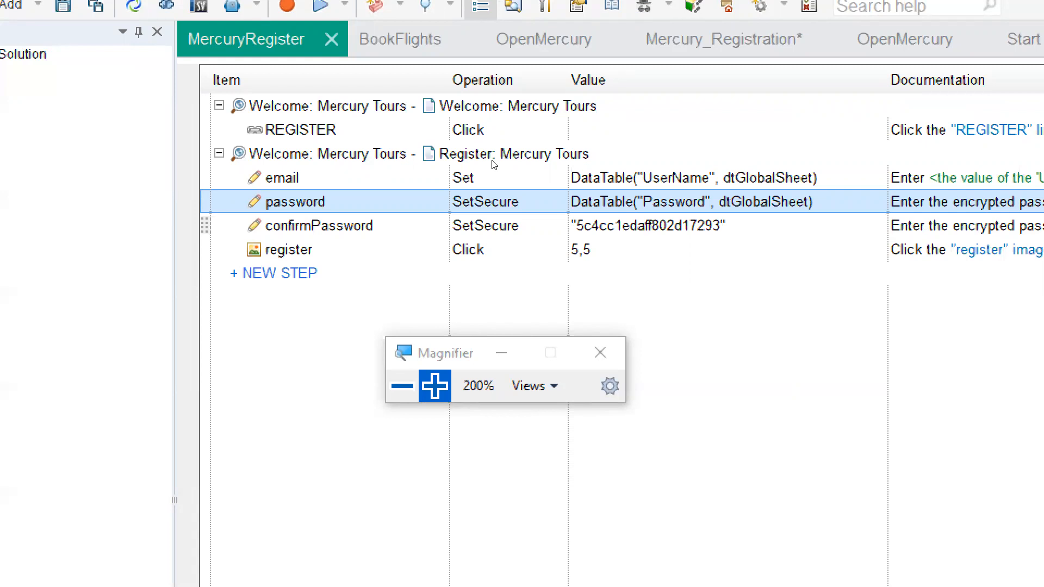
Parameterize the value of the confirmPassword step with the Password column of the Global data table.
key(Down)
key(Tab)
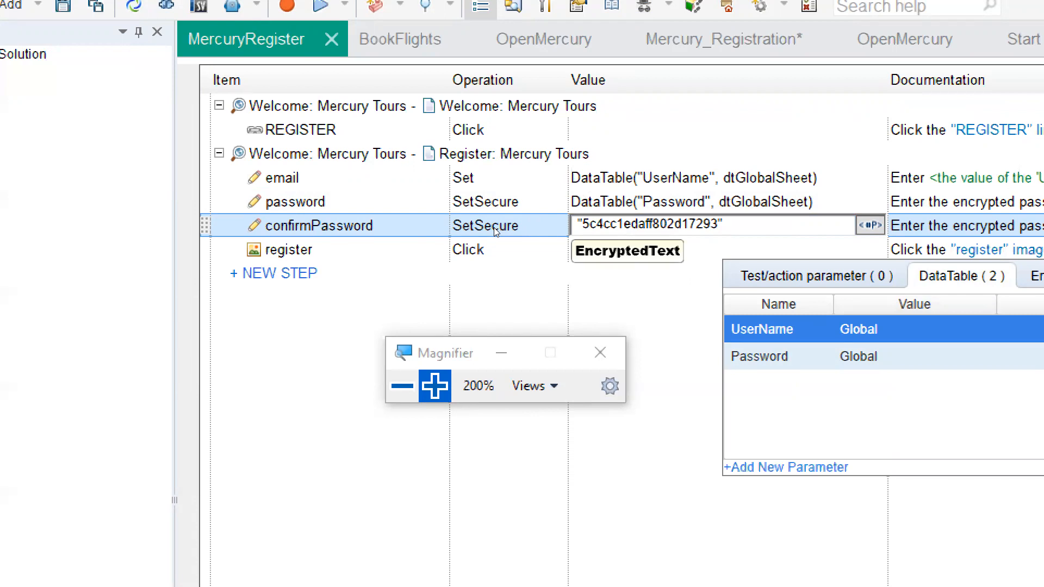
key(Down)
key(Return)
click(476, 293)
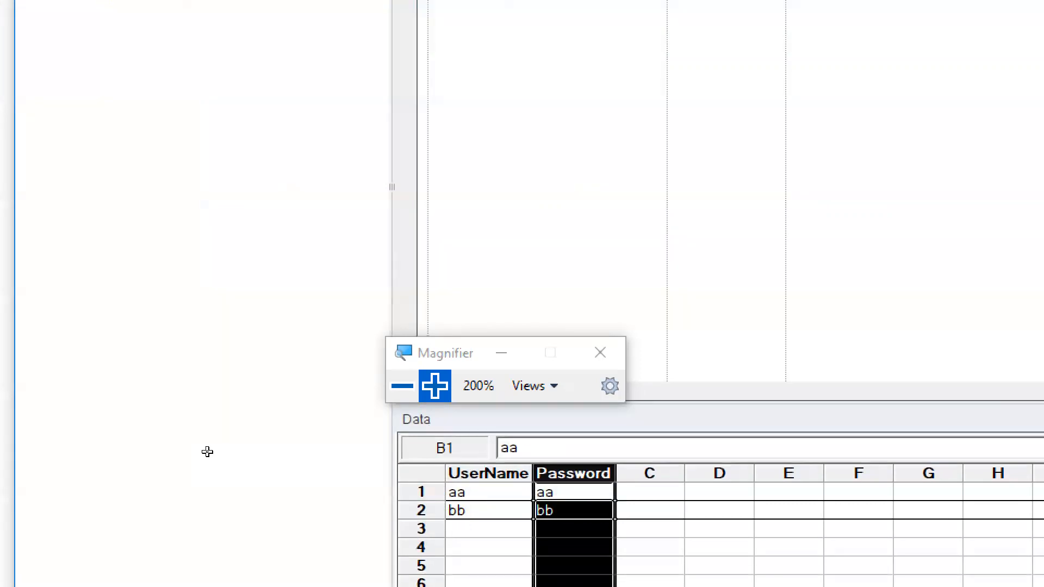
Switch to the Word outline and review the Part 4 run instruction and the MercuryRegistration data flow diagram.
key(super+minus)
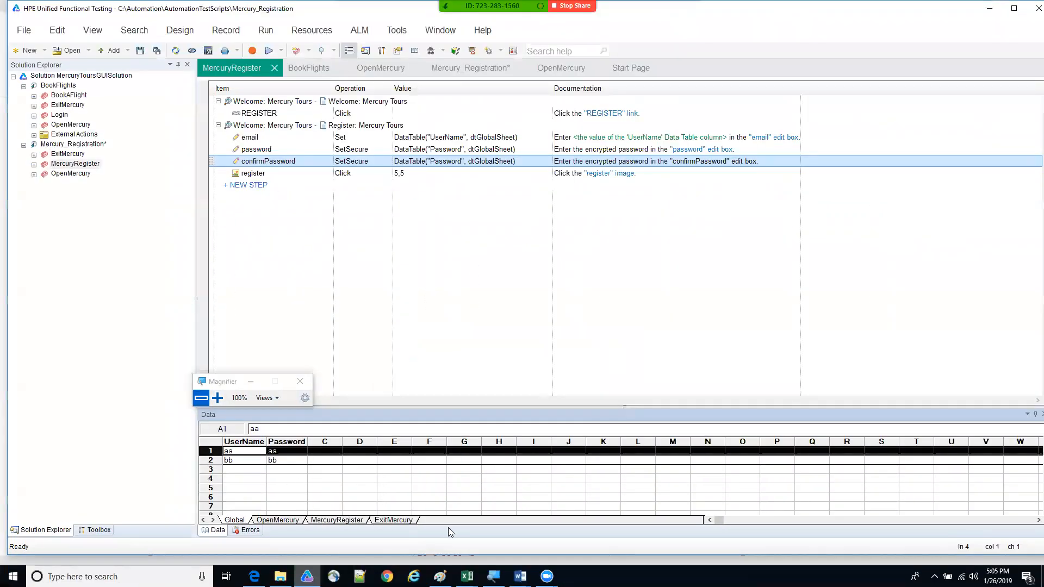
mouse_move(519, 576)
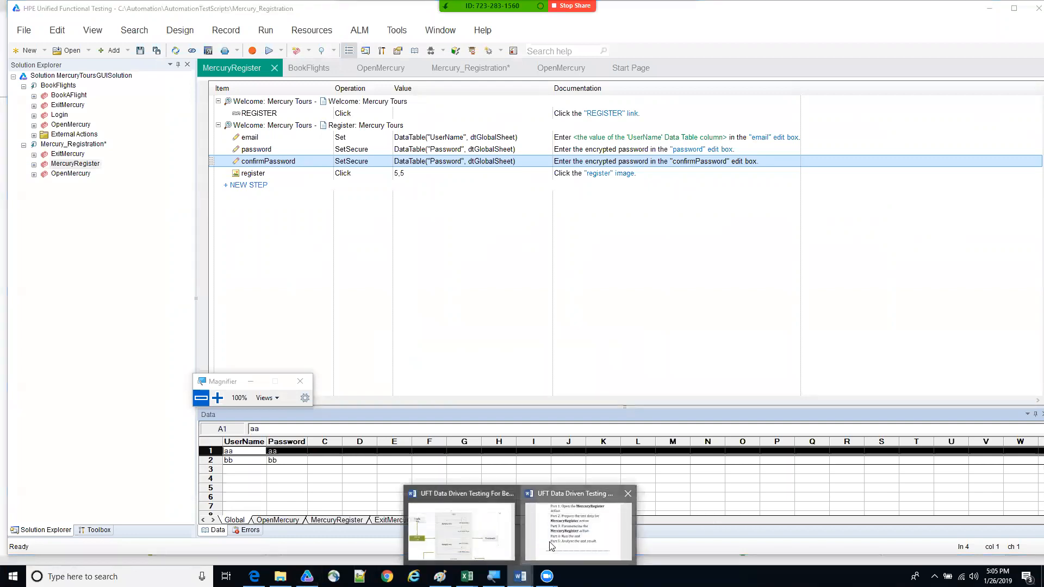
click(577, 521)
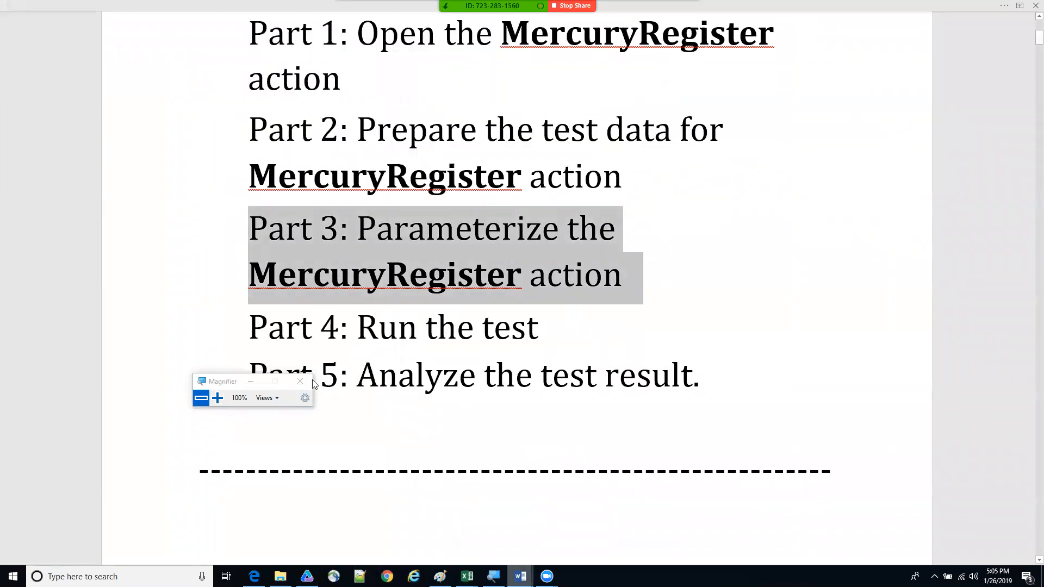
drag(226, 382, 245, 413)
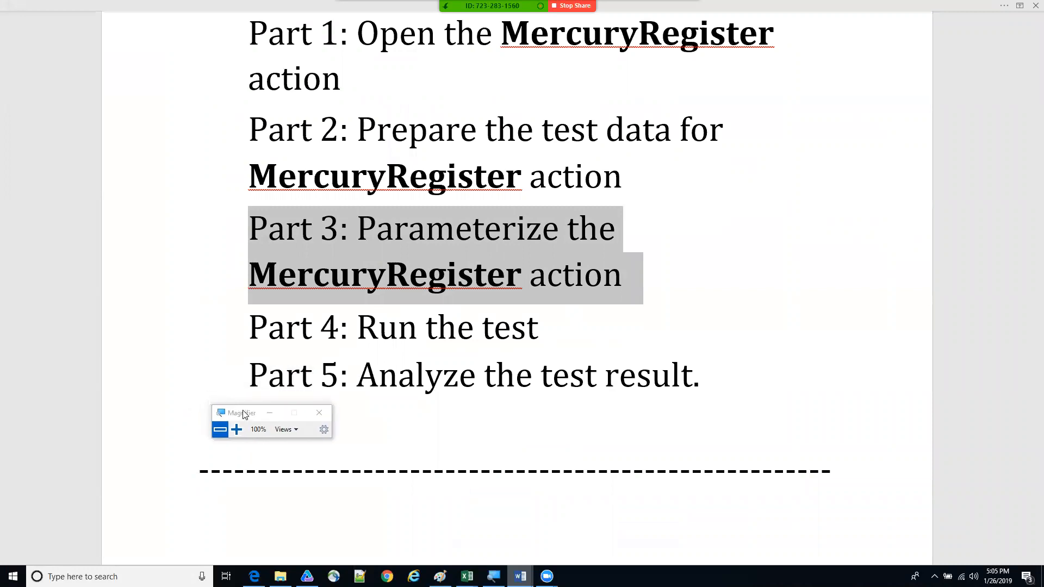
triple_click(397, 335)
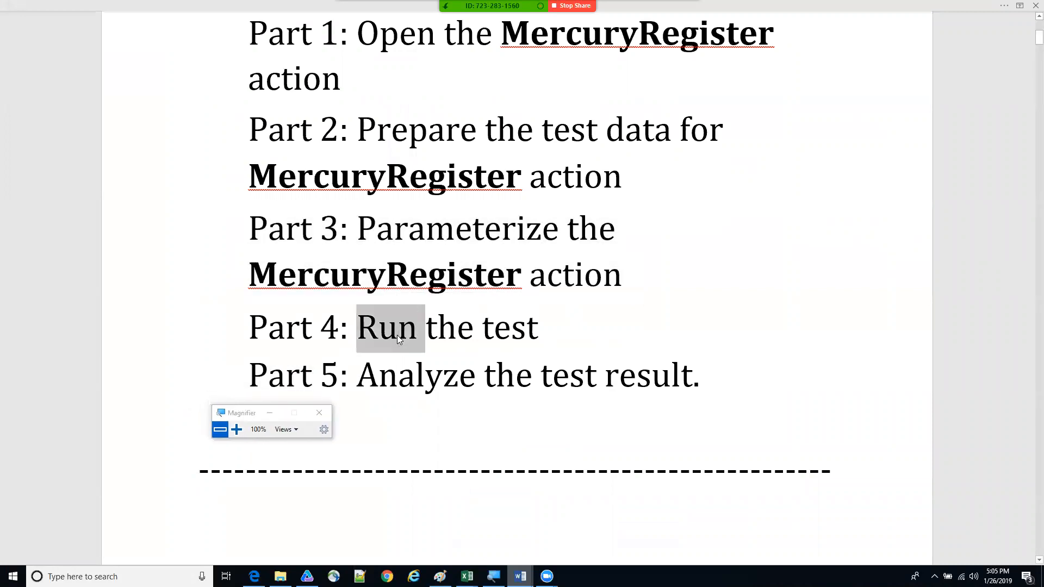
click(430, 418)
key(Down)
key(Down)
key(Down)
key(Down)
key(Down)
key(Down)
key(Down)
key(Down)
key(Down)
key(Down)
key(Down)
key(Down)
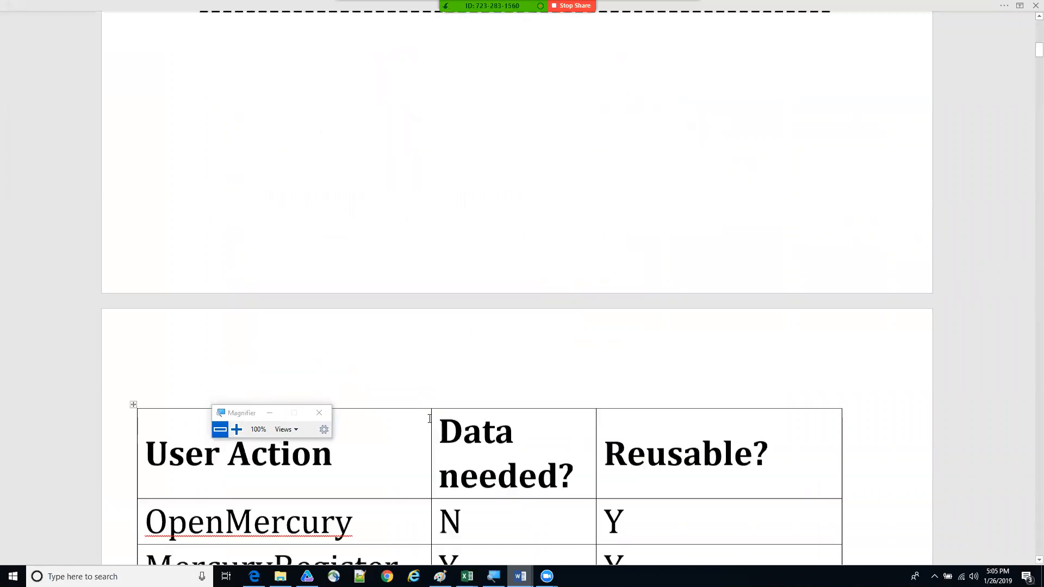
key(Down)
key(Down)
key(Down)
key(Down)
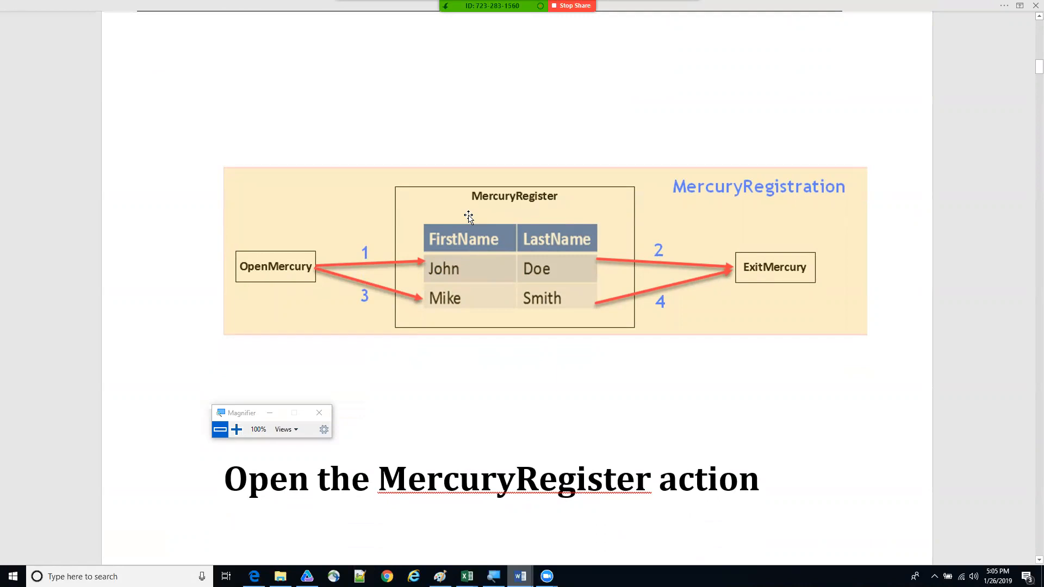
Switch to UFT and open the Mercury_Registration test flow to check the order of its actions.
click(307, 576)
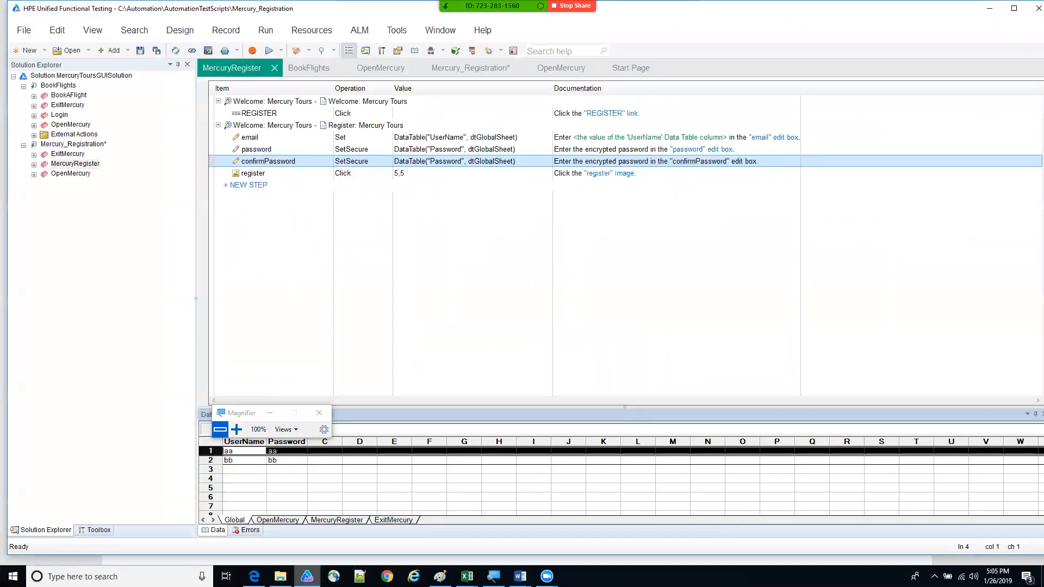
click(236, 429)
click(237, 430)
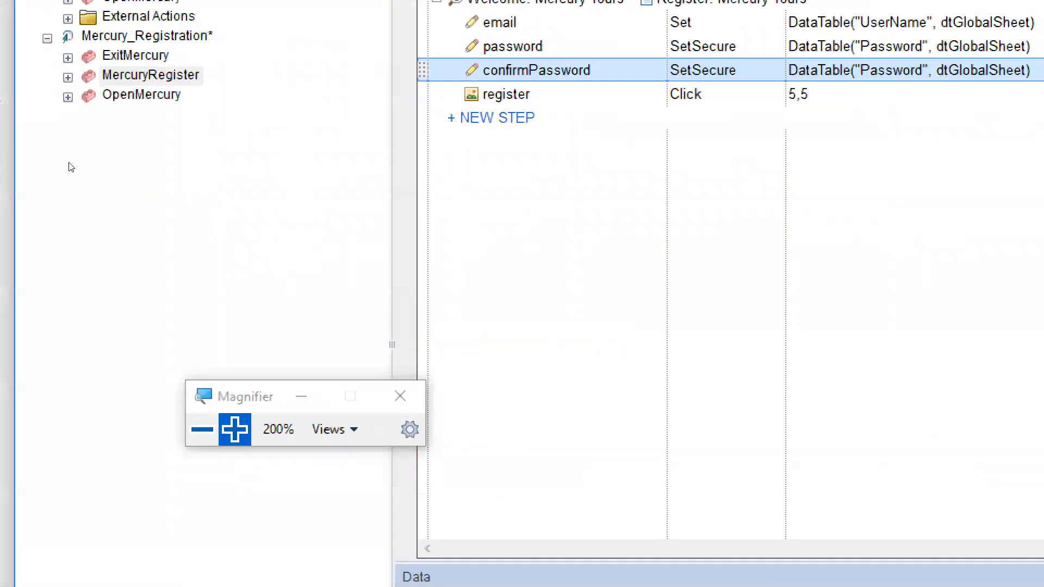
click(69, 170)
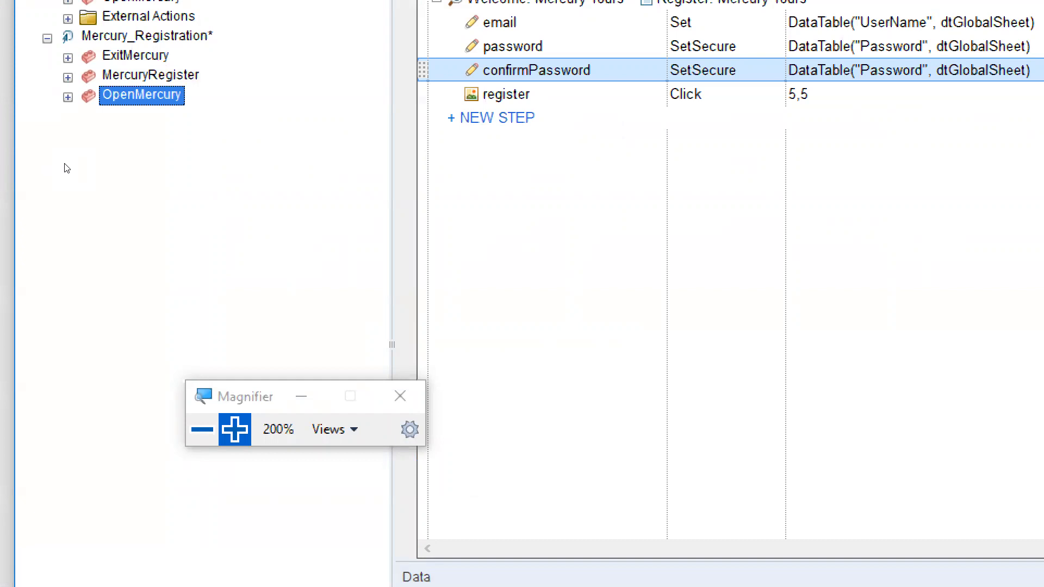
key(Up)
key(Up)
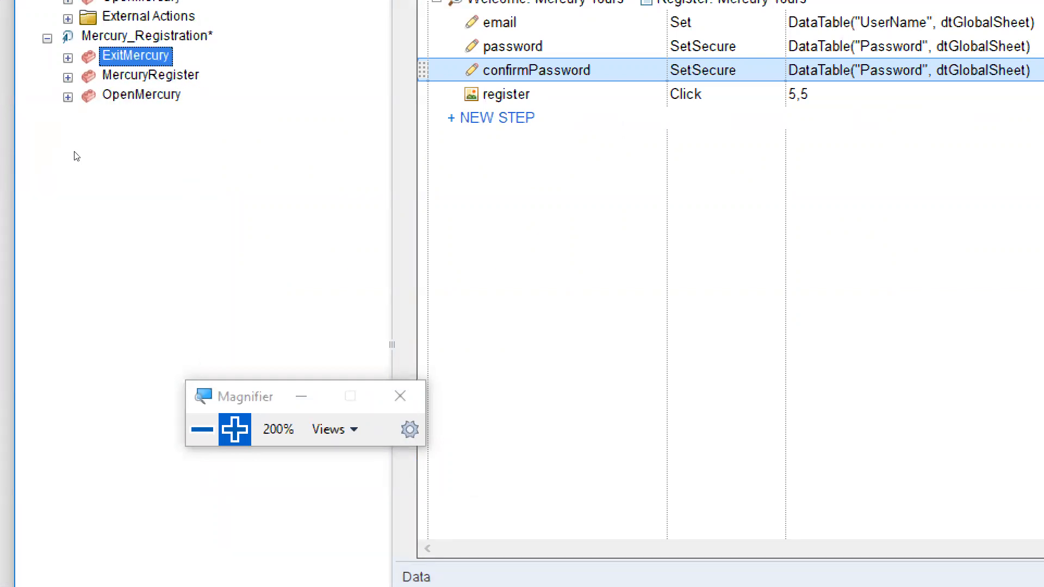
key(Up)
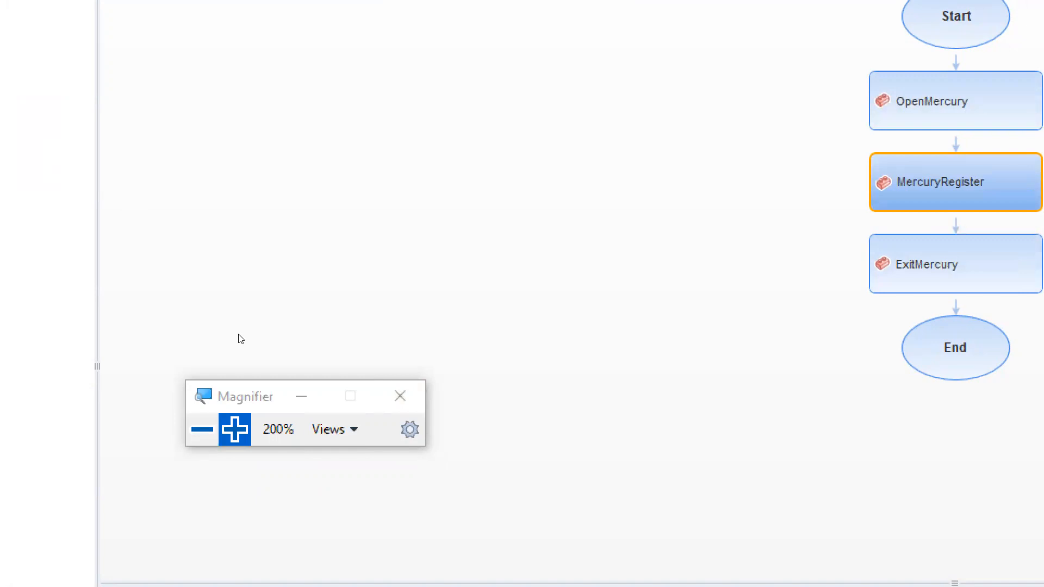
key(super+minus)
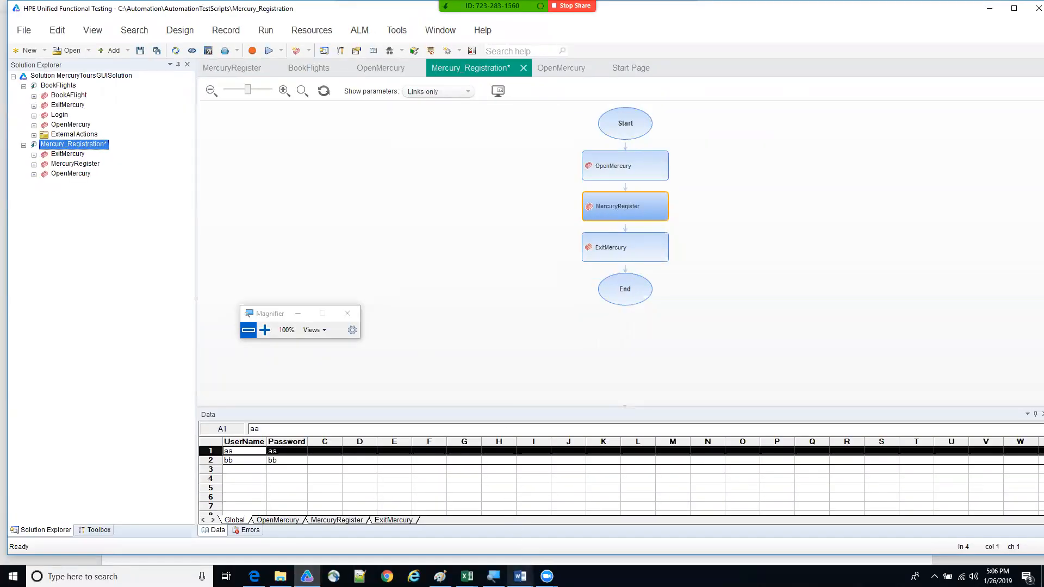
Compare the MercuryRegistration iteration diagram in Word with the test flow, and return to UFT.
mouse_move(519, 576)
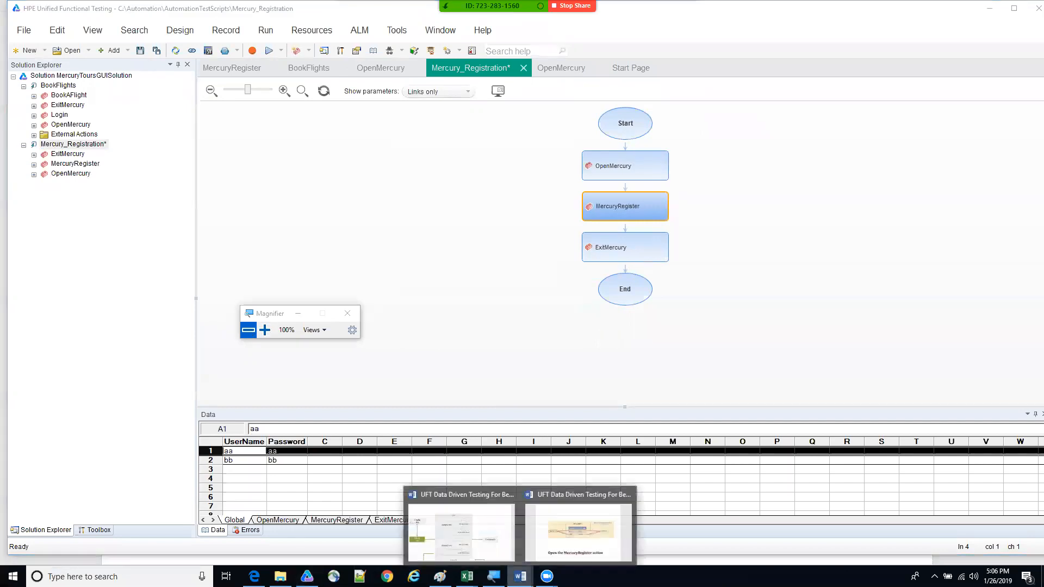
click(576, 535)
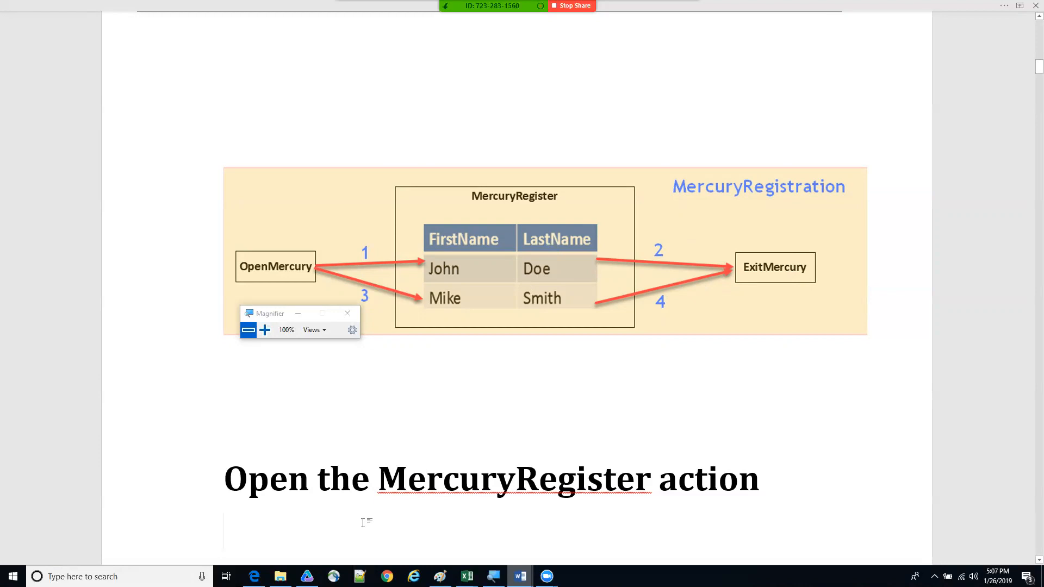
mouse_move(307, 576)
click(322, 554)
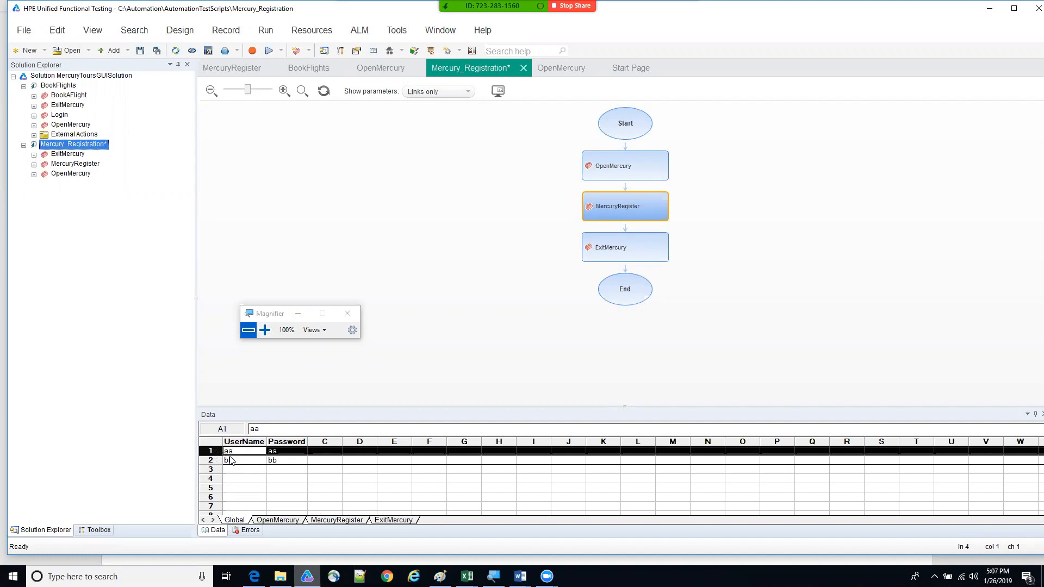
Examine the first and second rows of UserName and Password data in the Global data table.
click(265, 330)
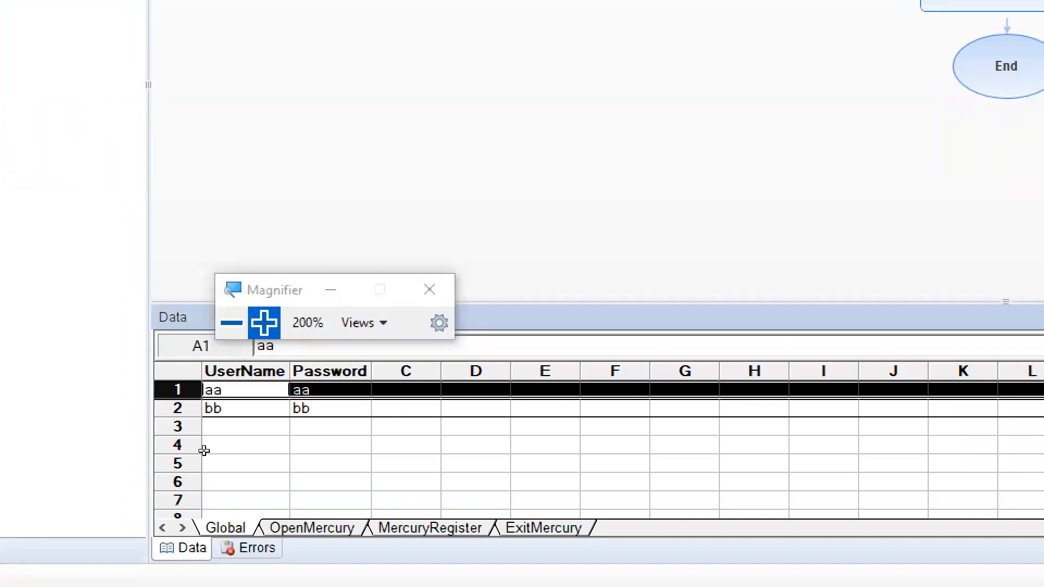
key(Down)
key(super+minus)
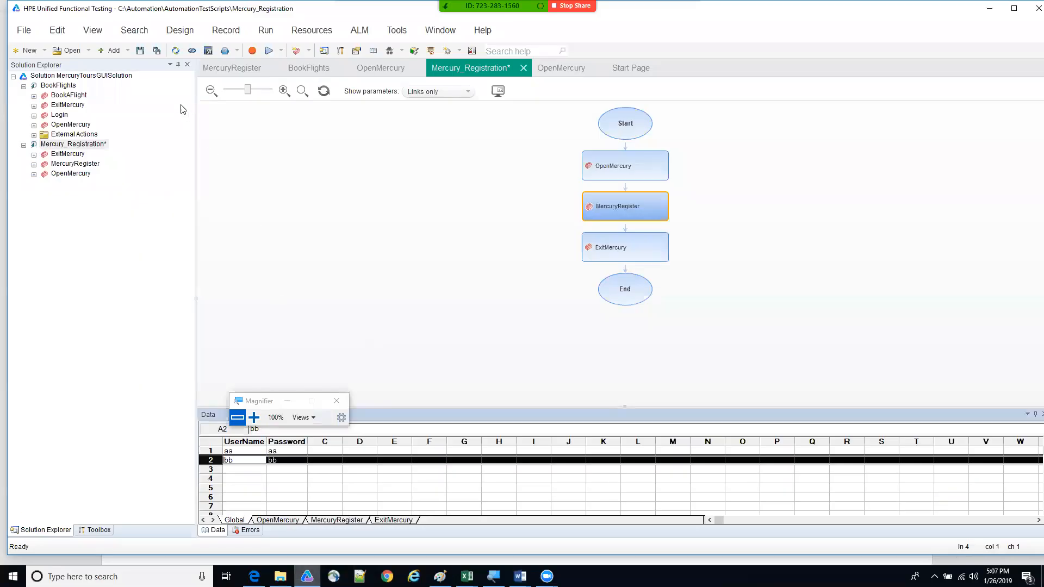
Save all open documents and run the Mercury_Registration test with its results stored in the Res2 folder.
click(157, 52)
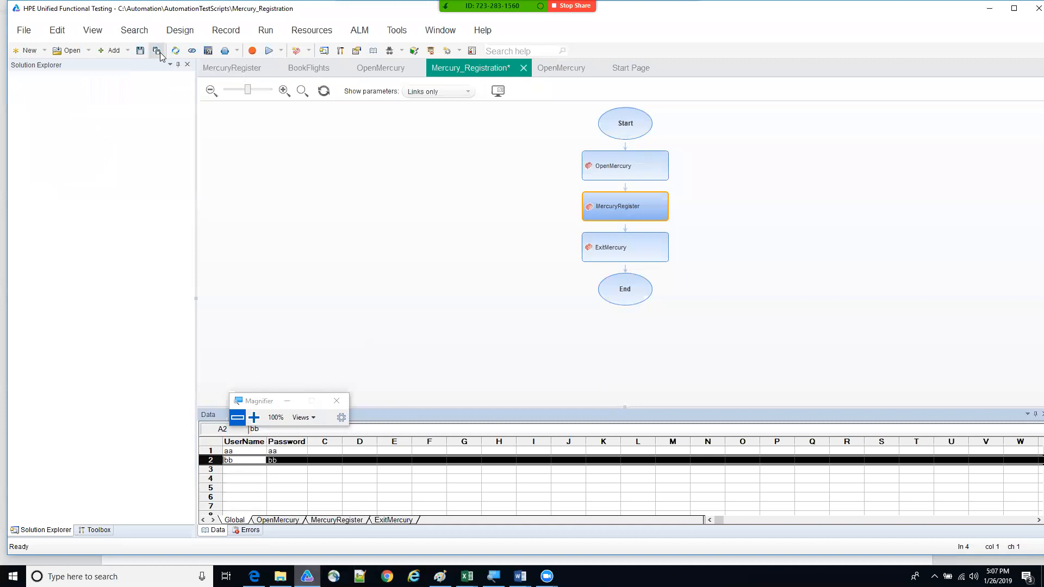
click(268, 52)
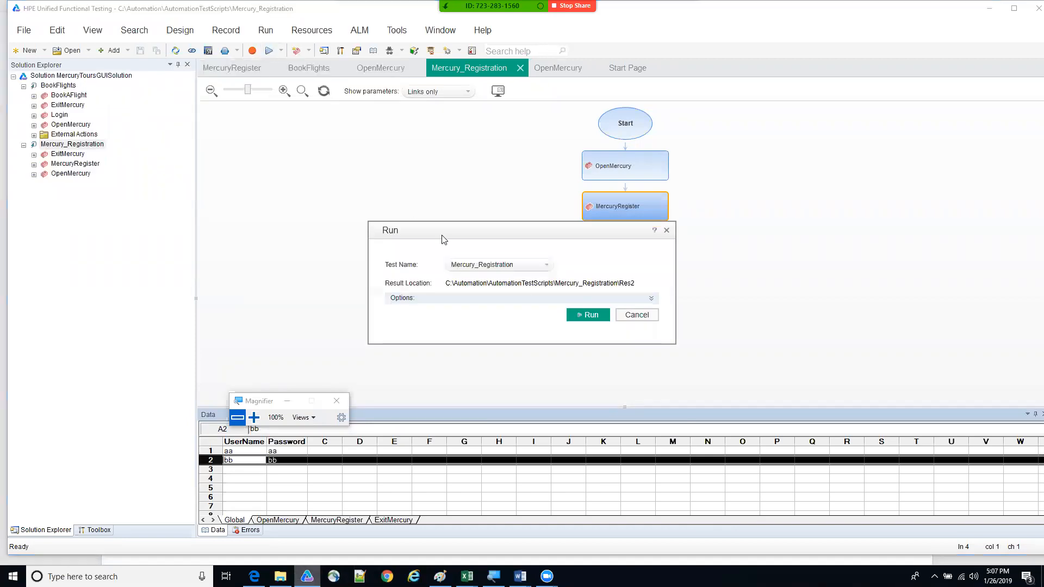
click(587, 315)
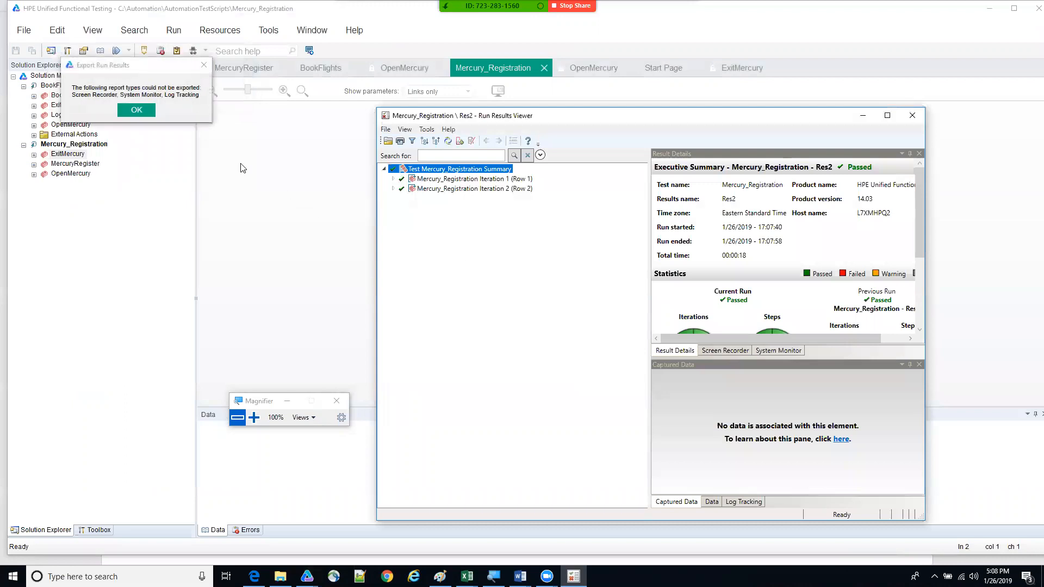
click(136, 111)
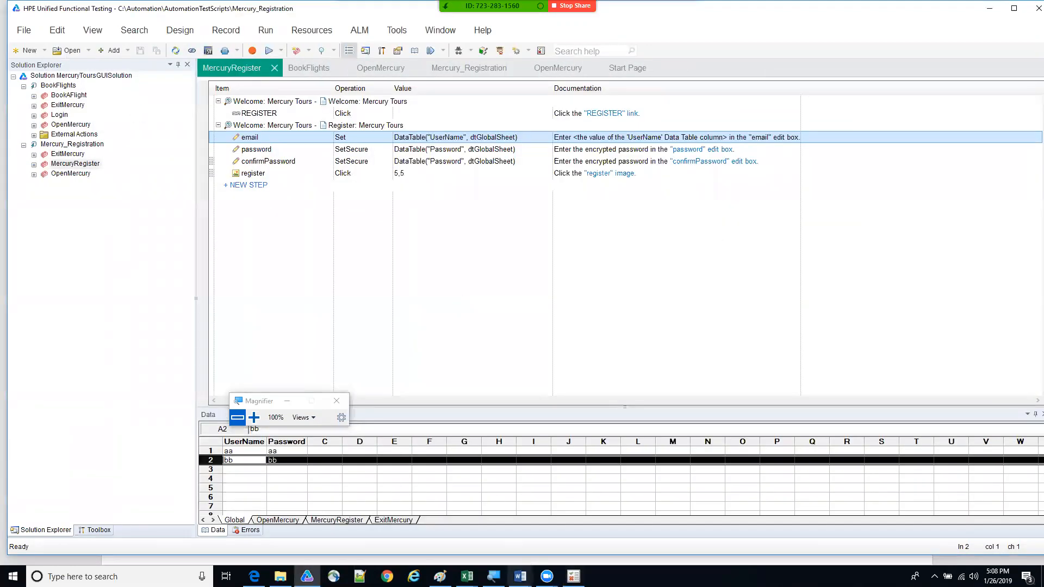
Switch to the Word outline and review the Part 4 run and Part 5 result analysis instructions.
mouse_move(520, 575)
click(588, 528)
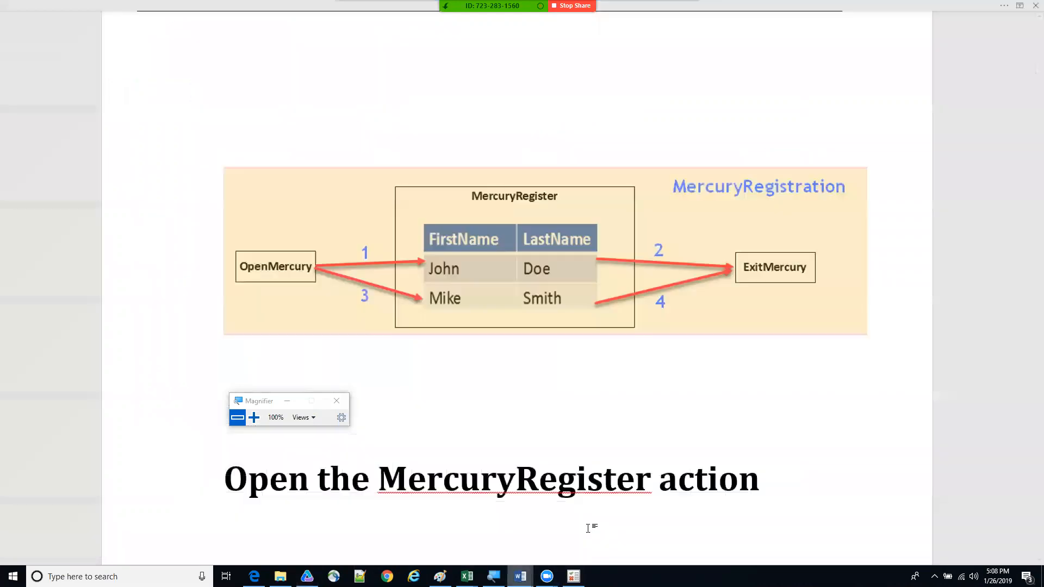
drag(1030, 70, 1029, 44)
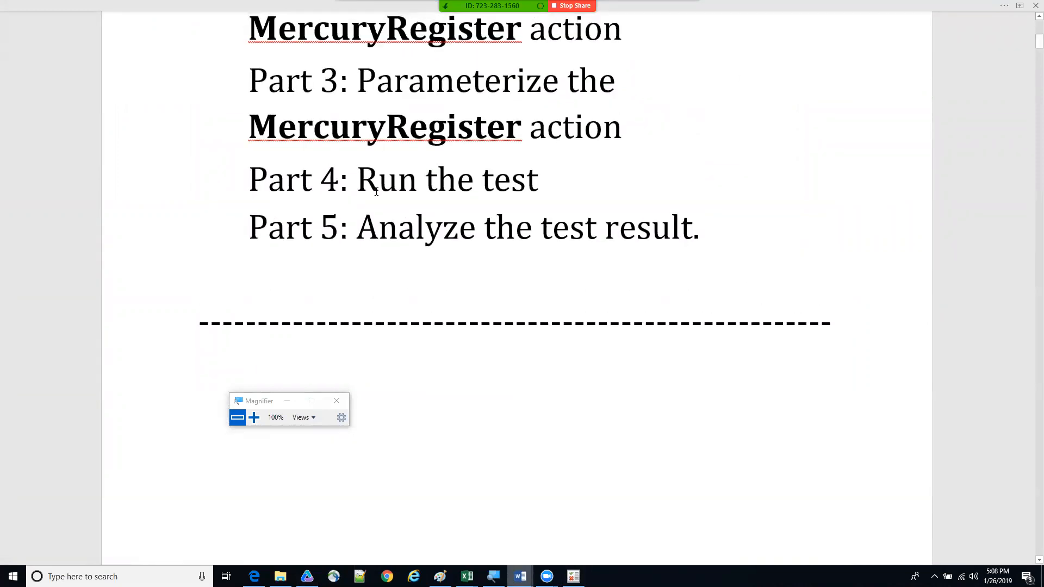
triple_click(376, 183)
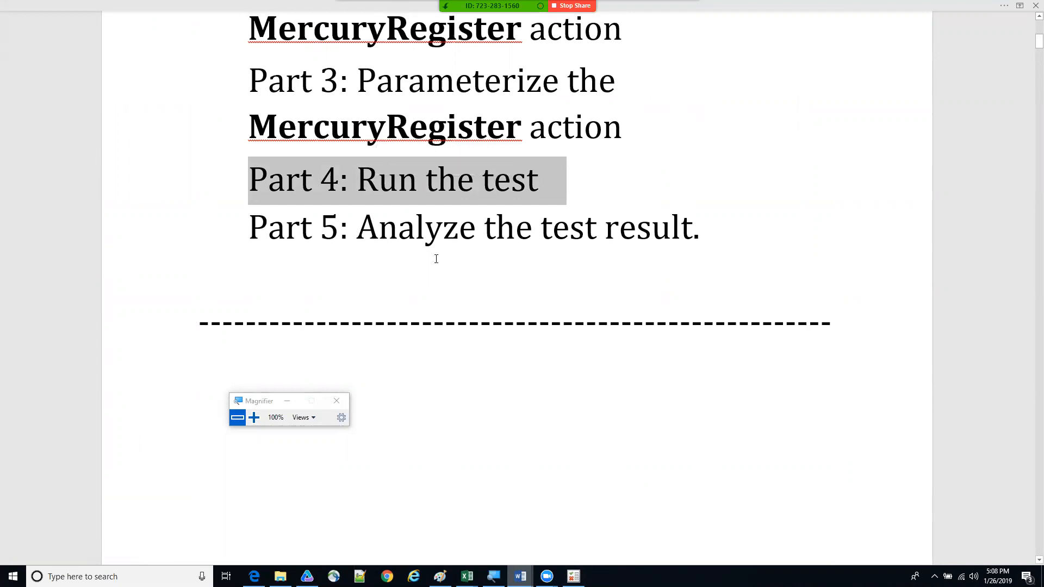
triple_click(426, 235)
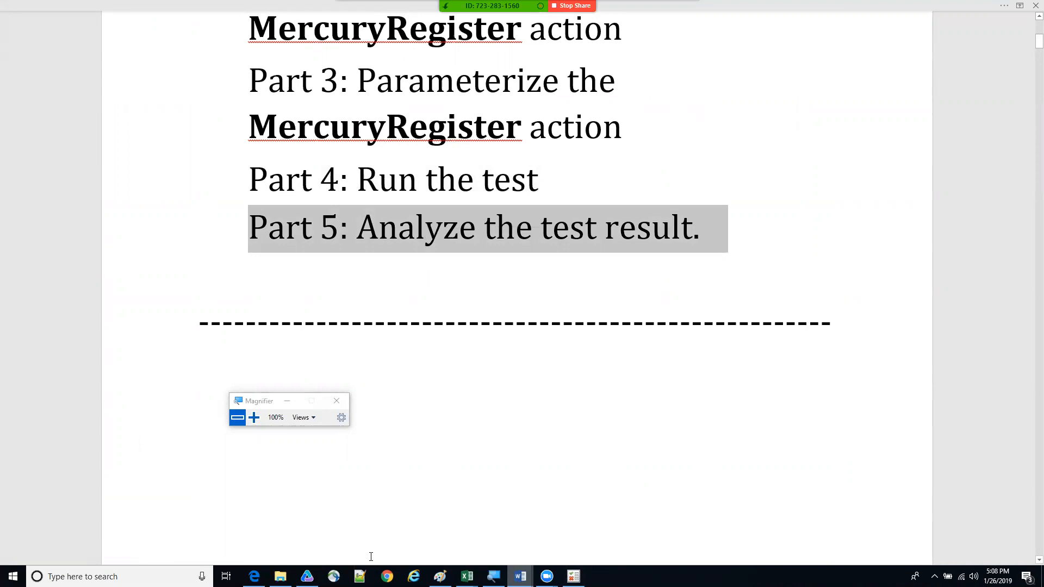
Switch to the Run Results Viewer and review the Iteration 1 (Row 1) and Iteration 2 (Row 2) entries.
mouse_move(307, 576)
click(304, 511)
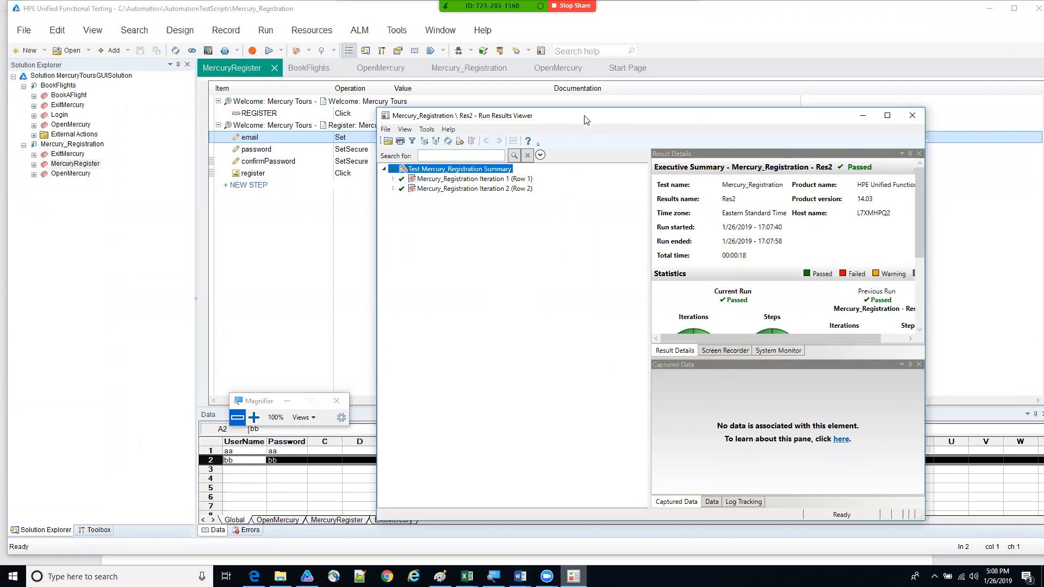
drag(587, 119, 627, 75)
drag(247, 400, 86, 382)
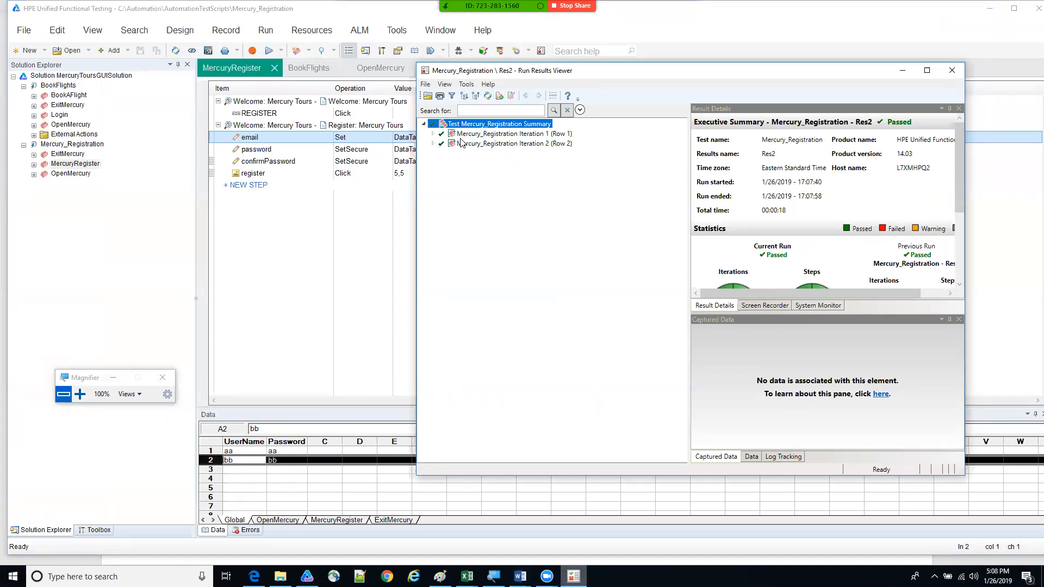
click(80, 394)
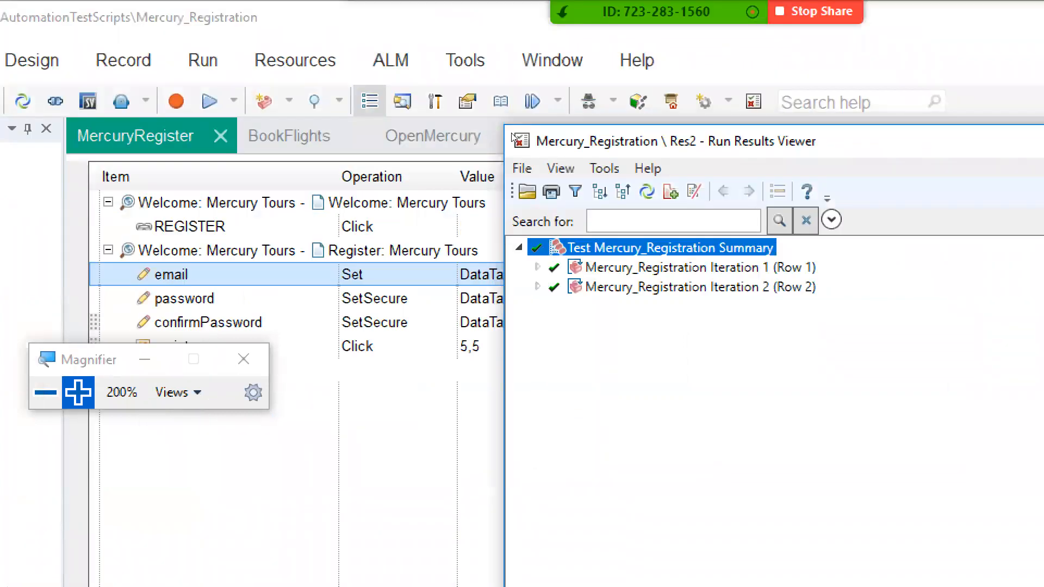
key(Down)
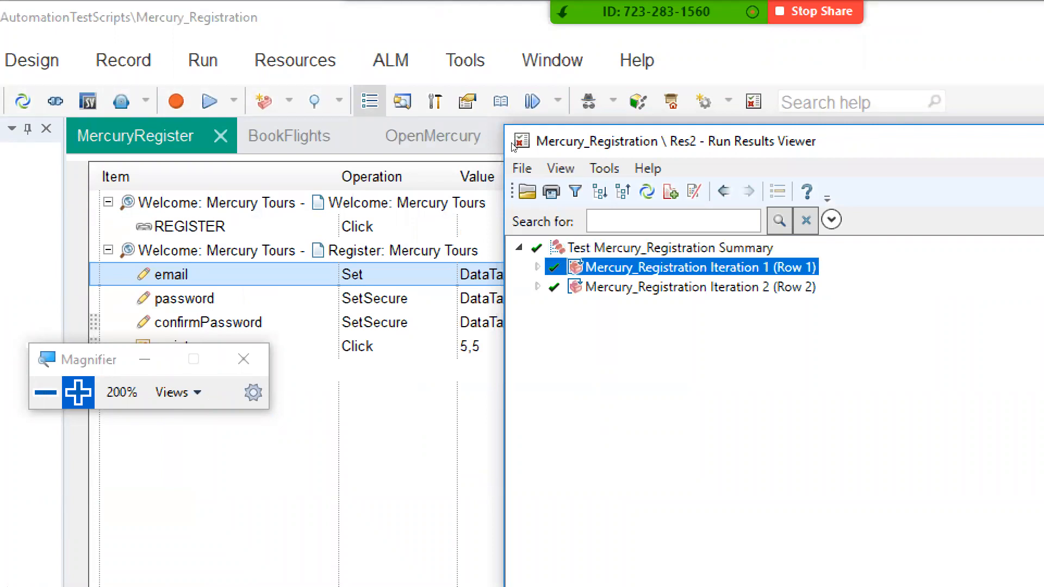
key(Down)
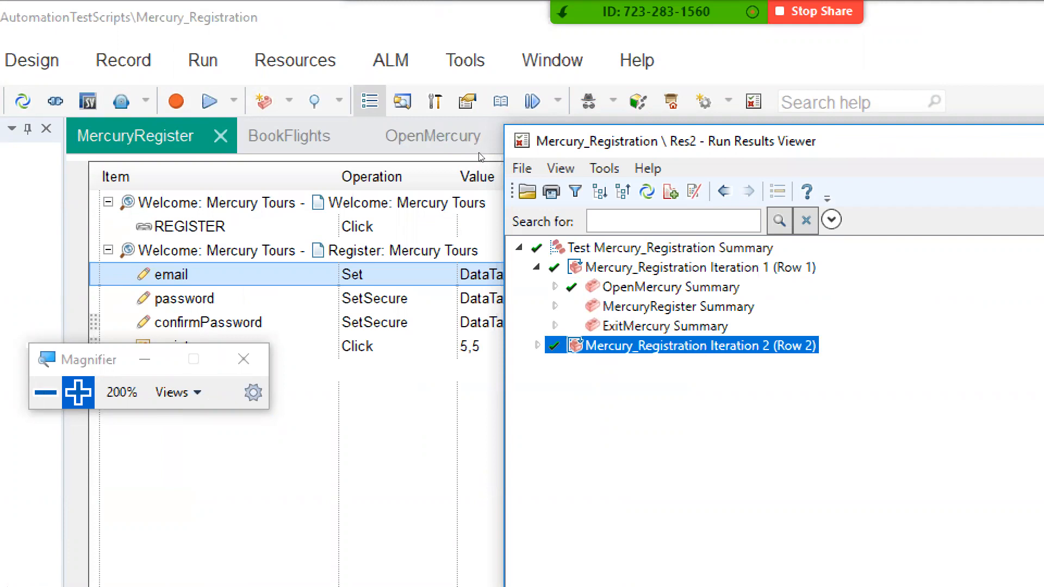
Expand all steps of the MercuryRegister Summary under Iteration 1 (Row 1).
key(Up)
key(Up)
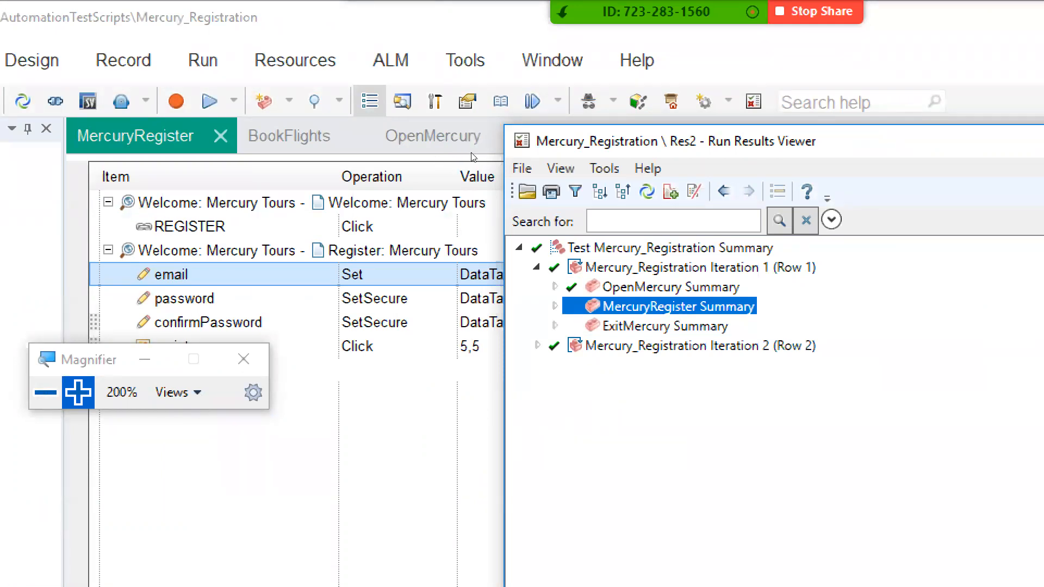
key(shift+F10)
key(Down)
key(Down)
key(Return)
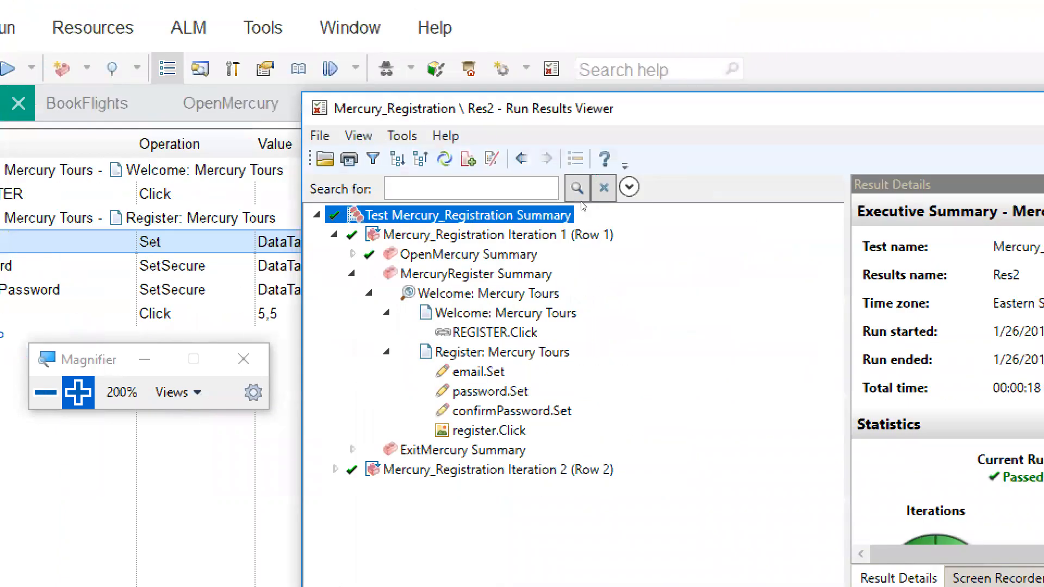
Check the result details of the email, password and confirmPassword steps in Iteration 1.
key(e)
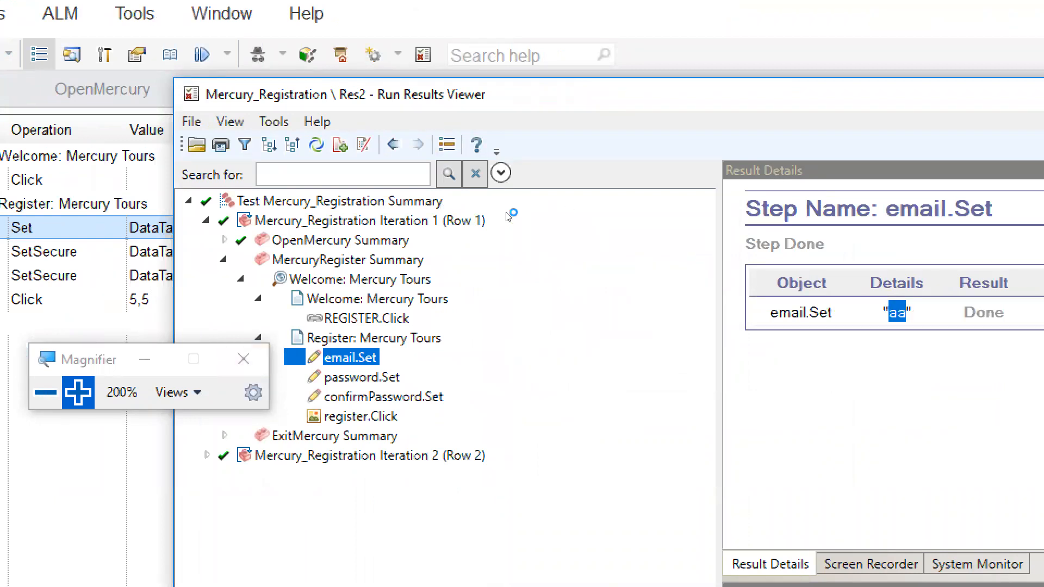
key(Down)
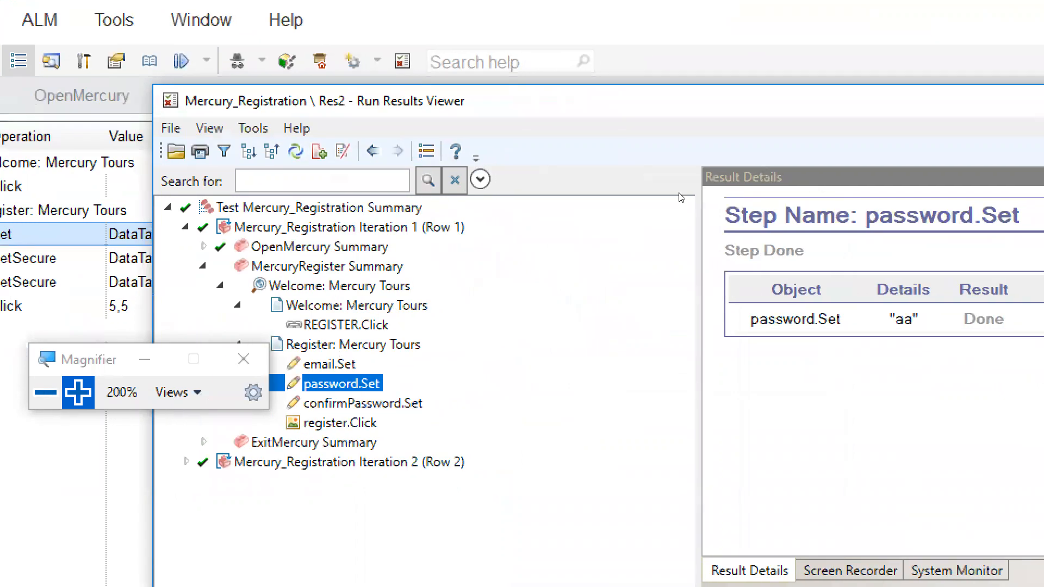
key(Down)
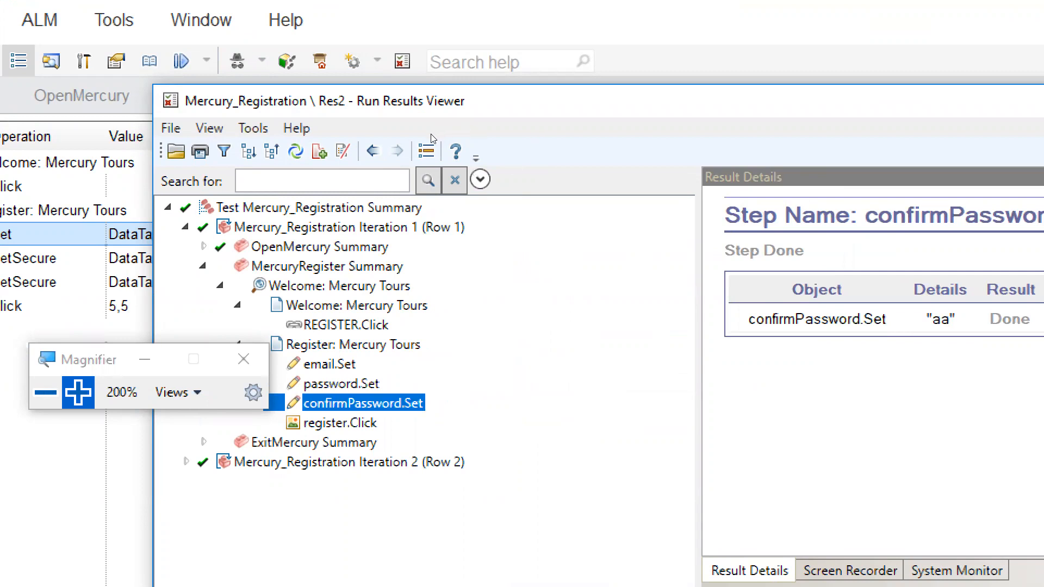
Collapse Iteration 1 and expand all steps of the MercuryRegister Summary under Iteration 2 (Row 2).
click(184, 228)
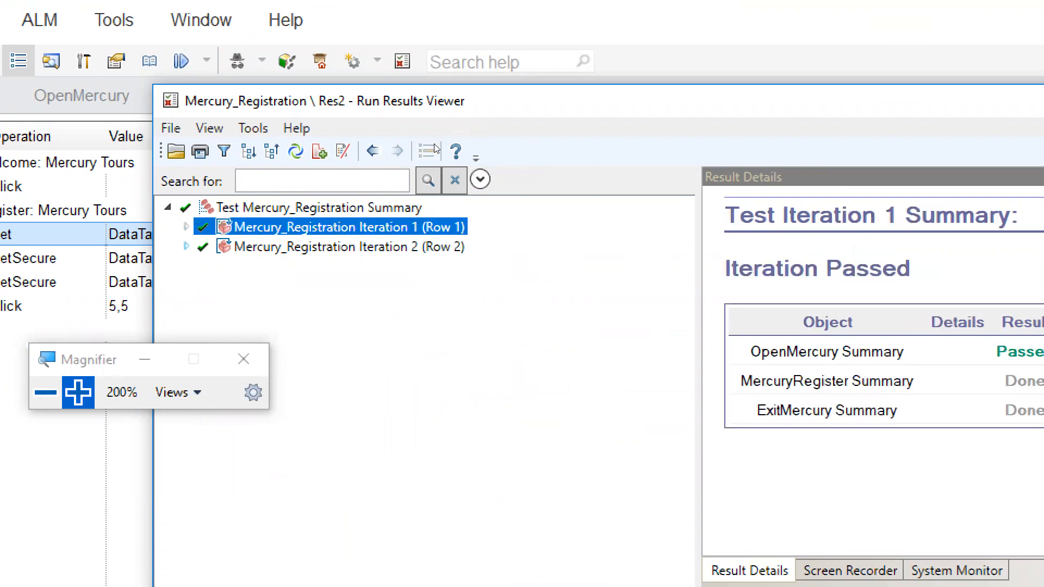
click(186, 246)
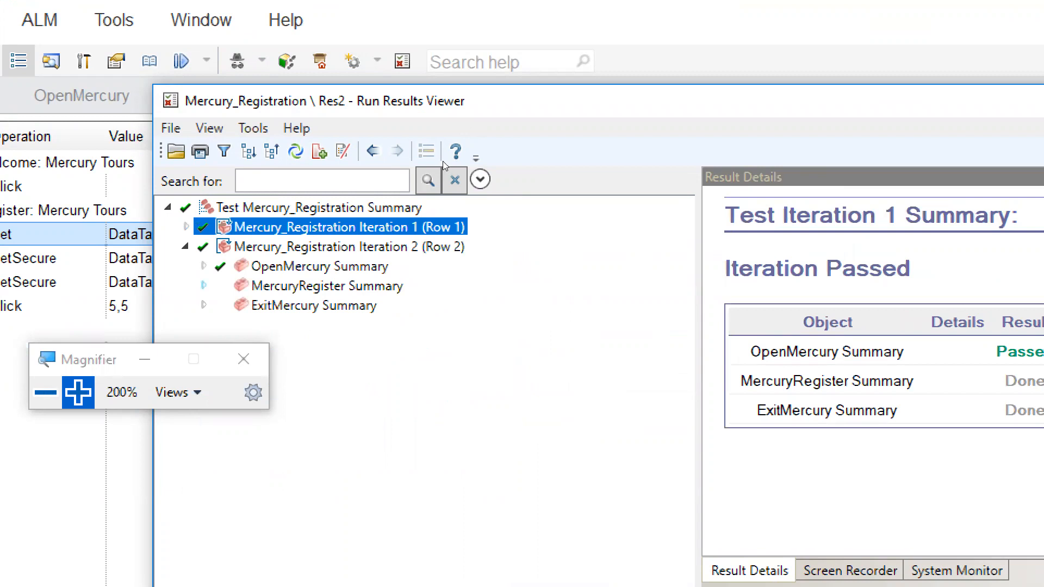
click(327, 286)
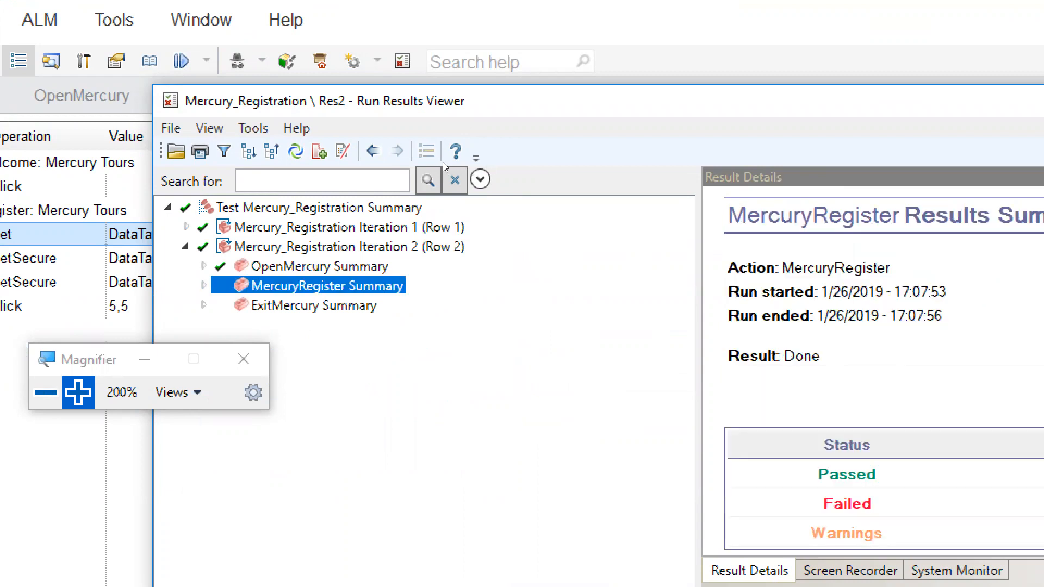
right_click(272, 286)
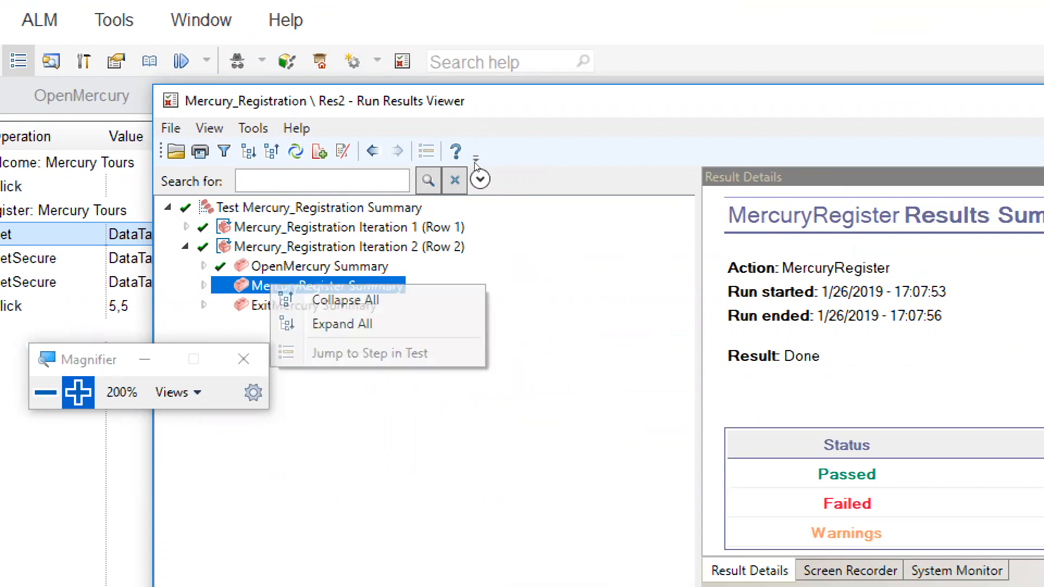
click(342, 324)
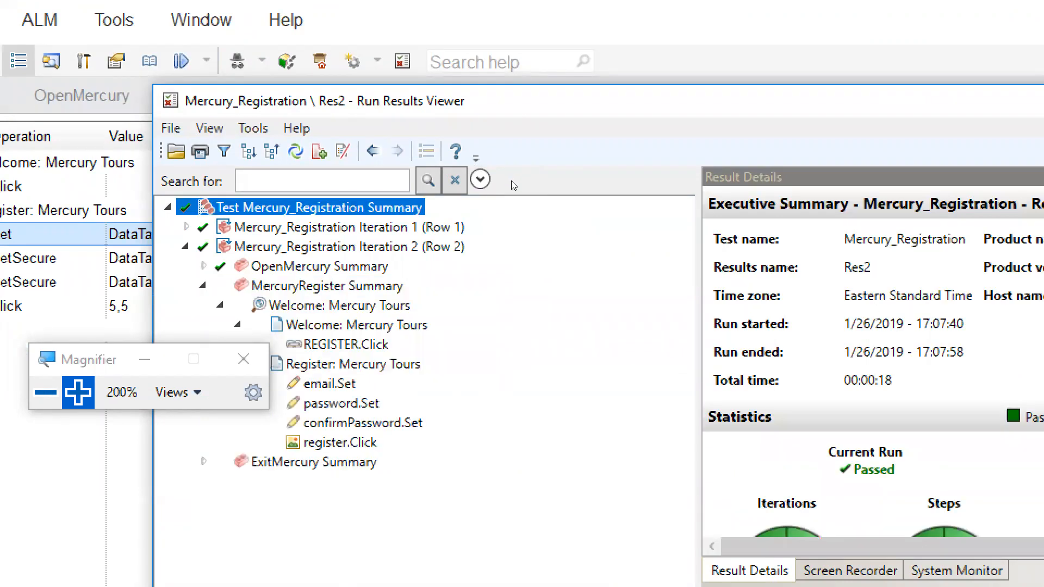
Check the result details of the email, password and confirmPassword steps in Iteration 2.
click(329, 383)
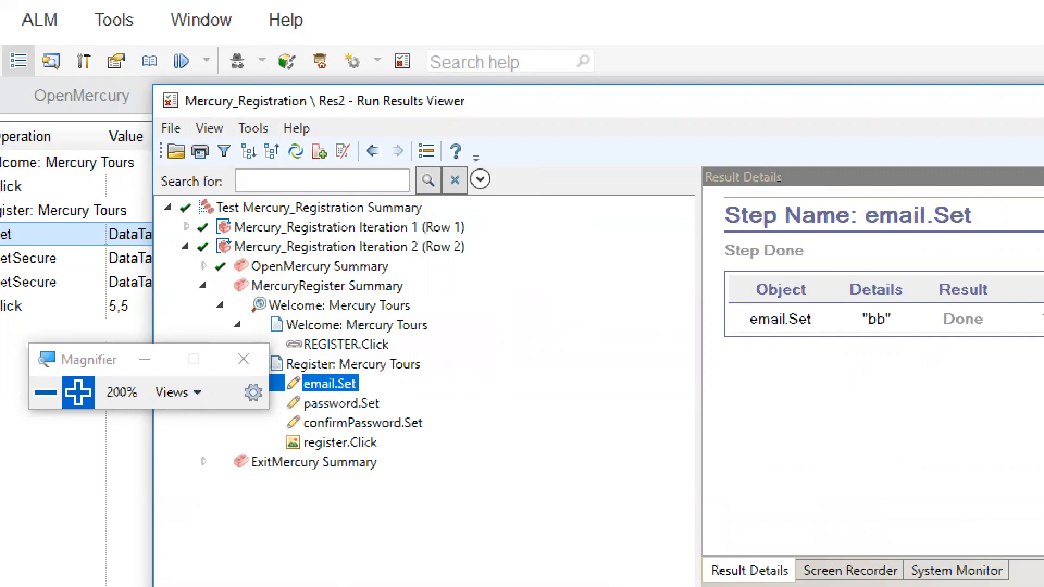
key(Down)
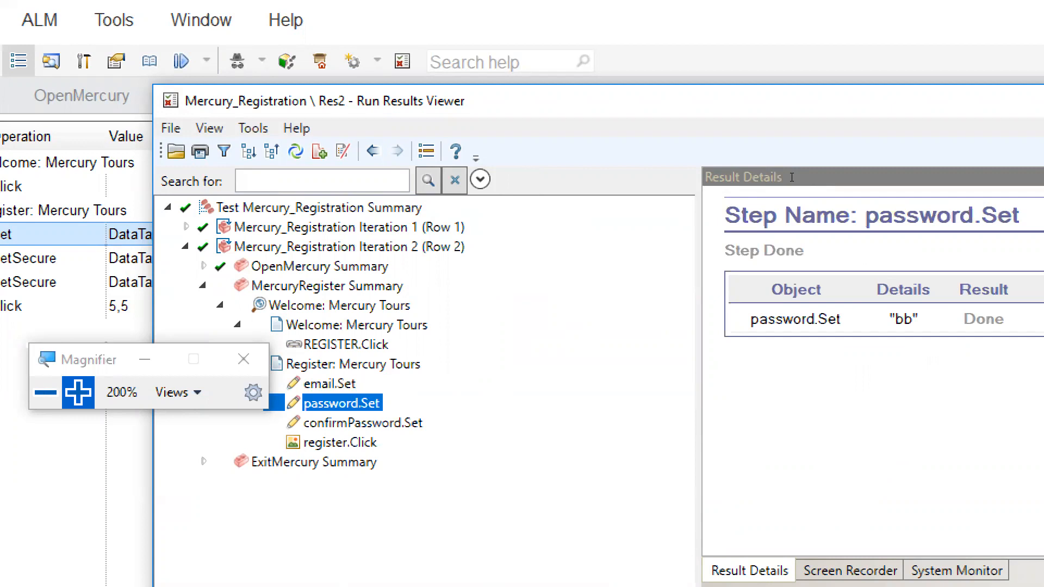
key(Down)
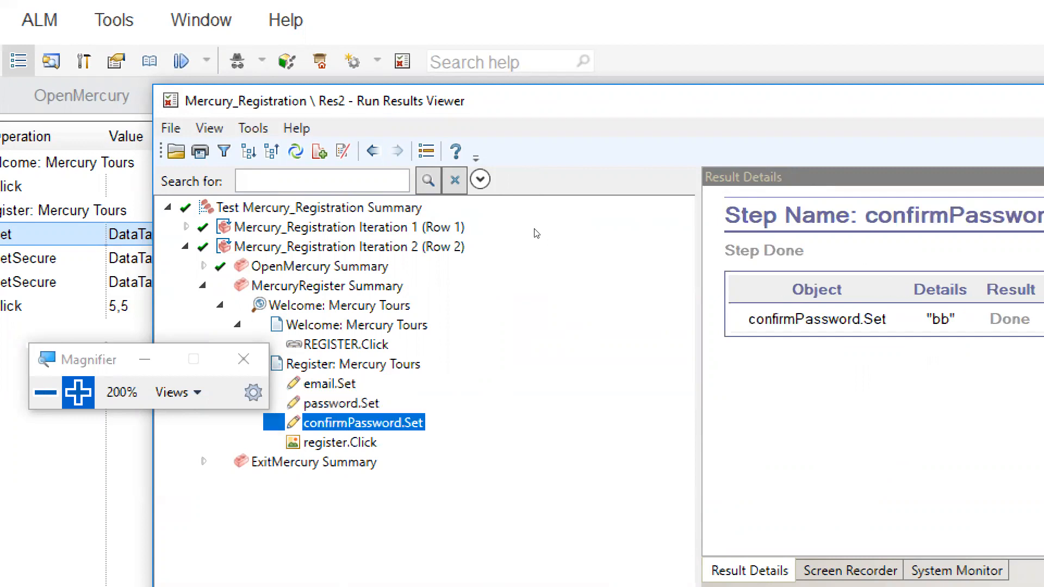
double_click(941, 318)
Compare the Iteration 1 and Iteration 2 summaries in the run results.
click(481, 134)
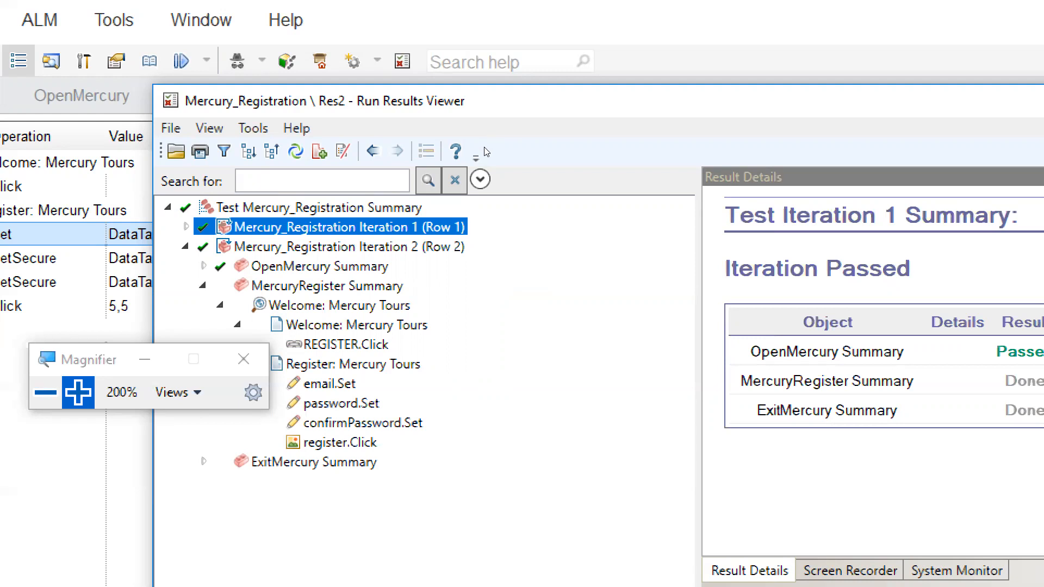
key(Down)
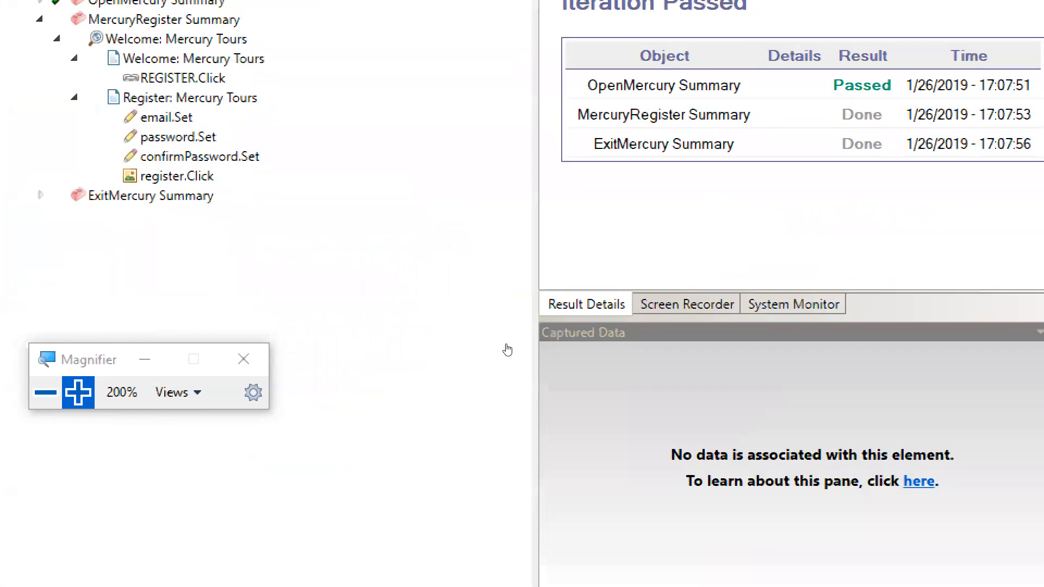
click(45, 392)
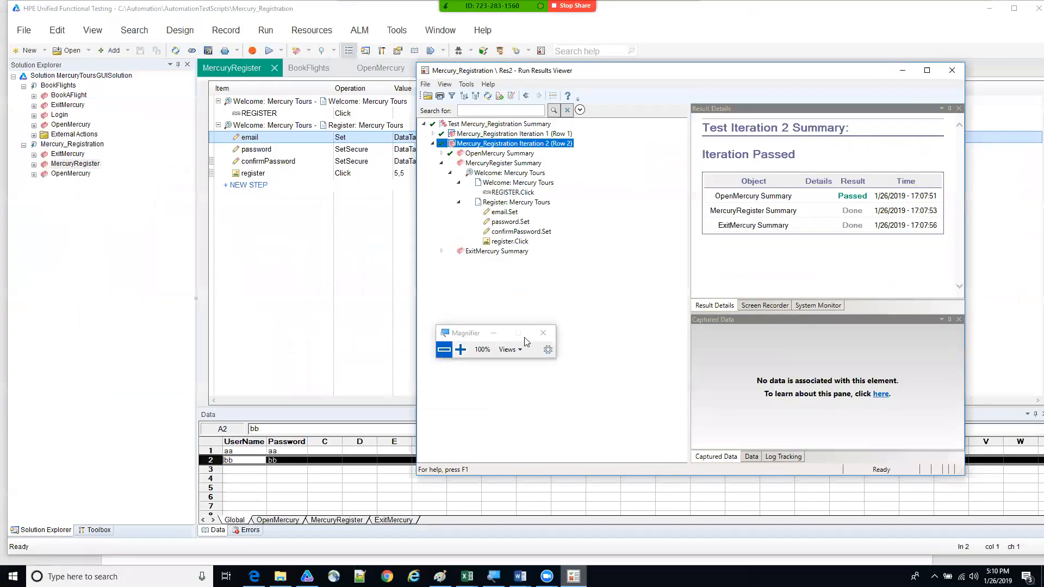
Switch to the Word document showing the UFT framework diagram with the driver, scripts and test results.
click(520, 576)
click(489, 538)
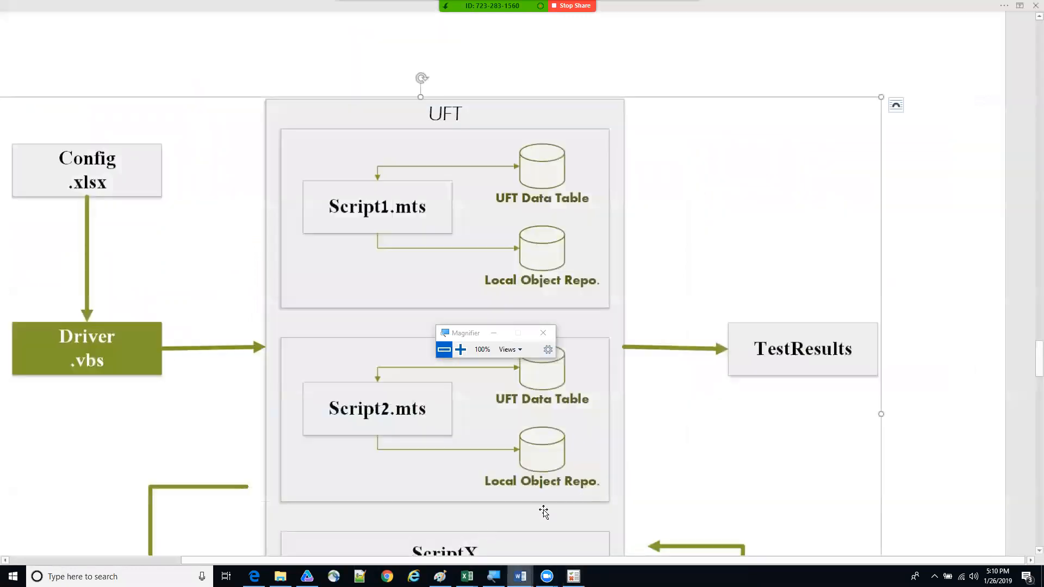